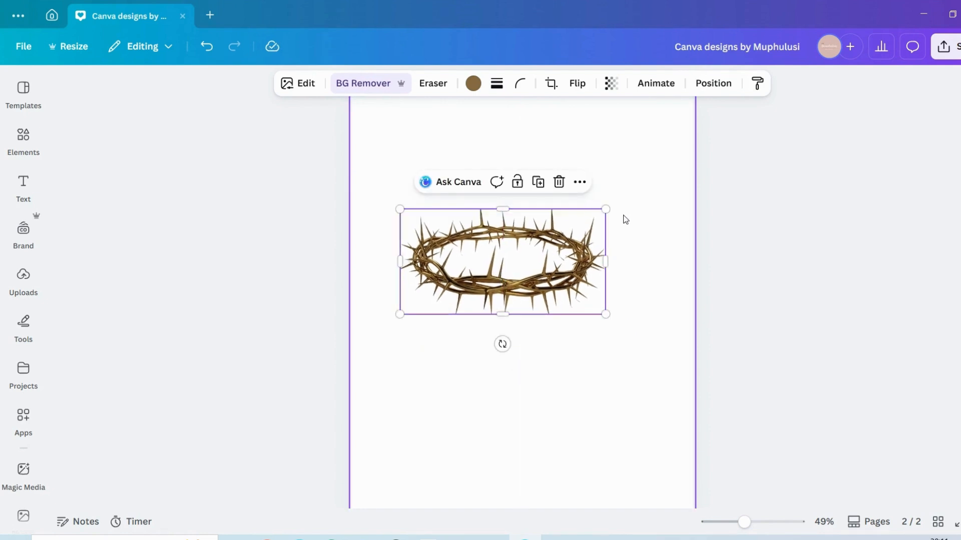
- Enlarge the crown of thorns and position it across the top of page 2, spanning the full page width
{"action": "left_click_drag", "start_coordinate": [605, 209], "coordinate": [769, 125]}
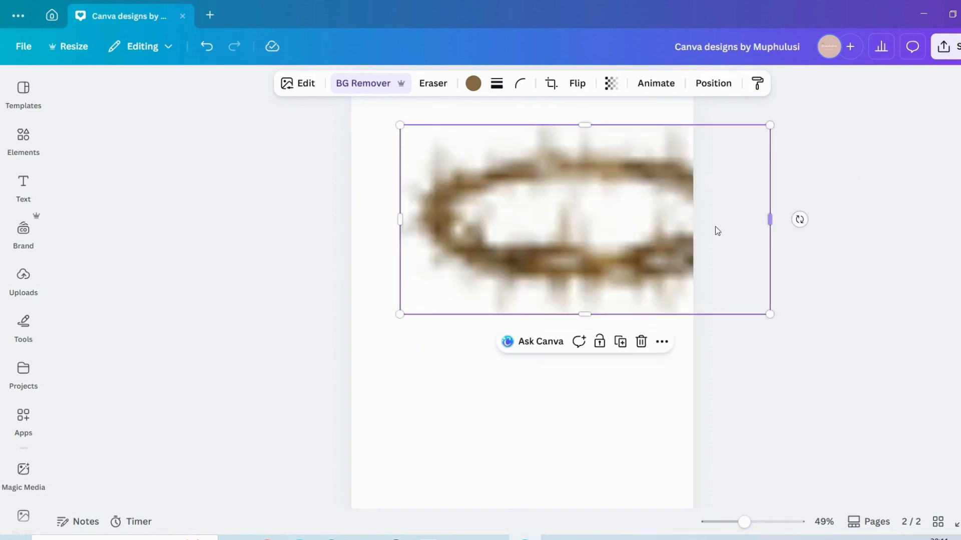
{"action": "left_click_drag", "start_coordinate": [654, 256], "coordinate": [595, 167]}
{"action": "left_click_drag", "start_coordinate": [744, 524], "coordinate": [741, 523]}
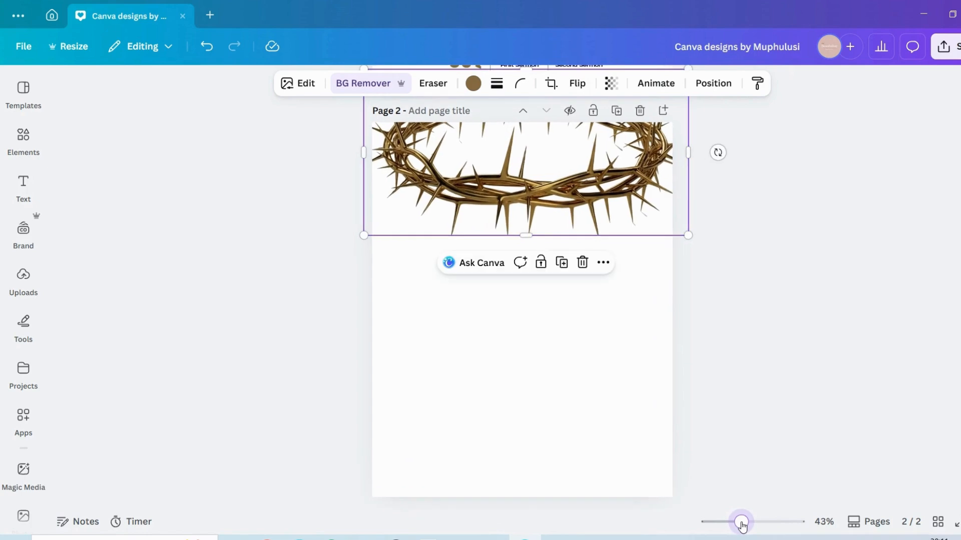
{"action": "left_click_drag", "start_coordinate": [512, 191], "coordinate": [504, 168]}
{"action": "left_click_drag", "start_coordinate": [671, 208], "coordinate": [692, 249]}
{"action": "mouse_move", "coordinate": [582, 178]}
{"action": "left_mouse_down"}
{"action": "mouse_move", "coordinate": [569, 203]}
{"action": "mouse_move", "coordinate": [571, 191]}
{"action": "left_mouse_up"}
{"action": "left_click", "coordinate": [901, 438]}
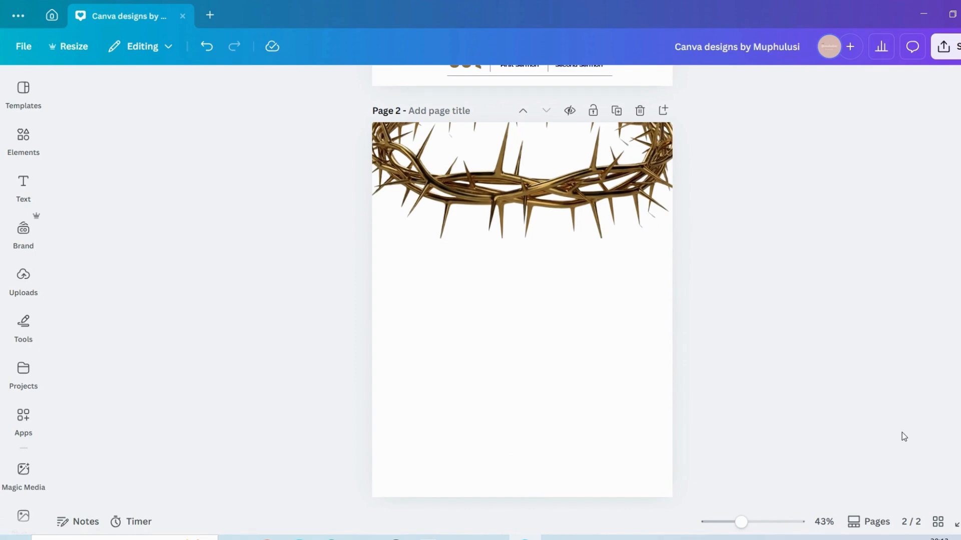
{"action": "left_click", "coordinate": [577, 191]}
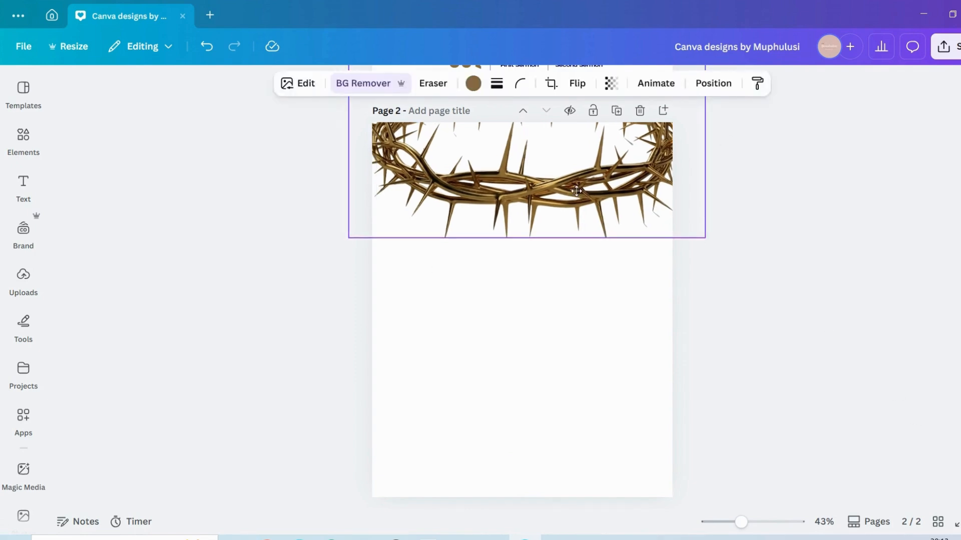
{"action": "left_click", "coordinate": [769, 420]}
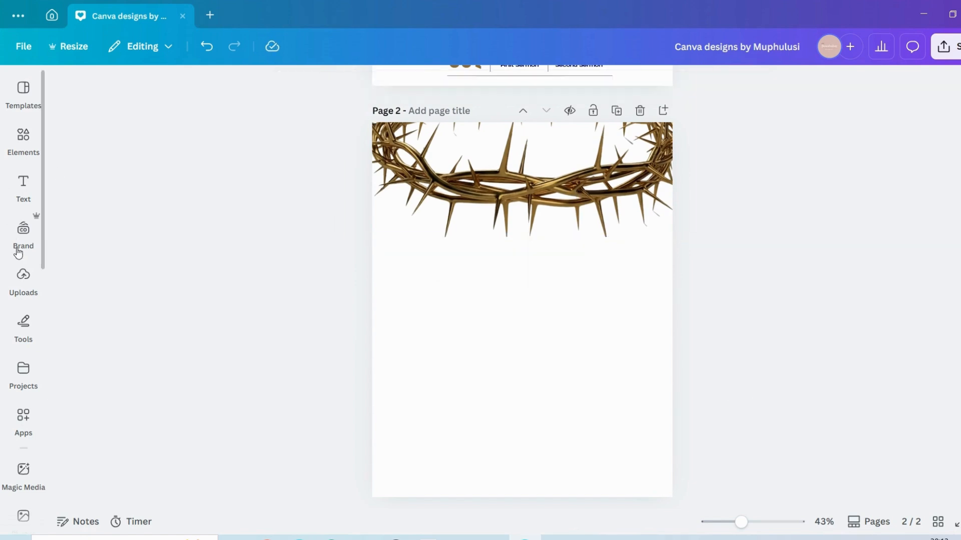
- Add the uploaded thorn-crowned silhouette image, enlarge it to about 773 px wide, and place it along the page's left edge below the crown
{"action": "left_click", "coordinate": [23, 281]}
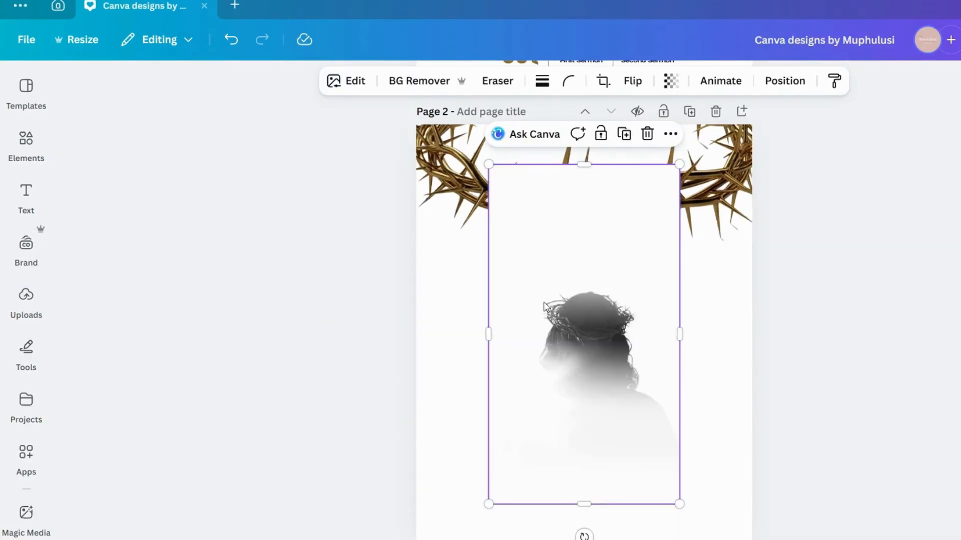
{"action": "left_click_drag", "start_coordinate": [536, 329], "coordinate": [431, 368]}
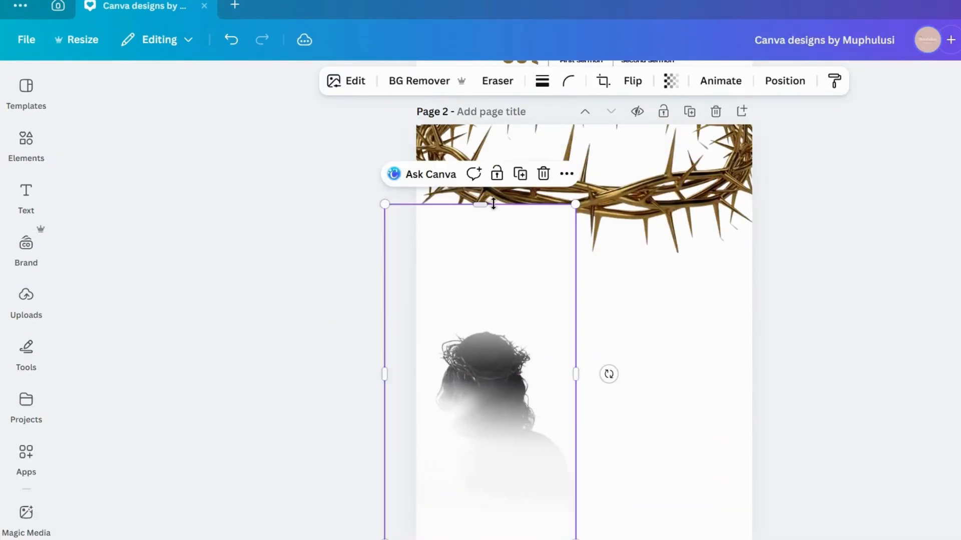
{"action": "left_click", "coordinate": [763, 87]}
{"action": "left_click", "coordinate": [239, 162]}
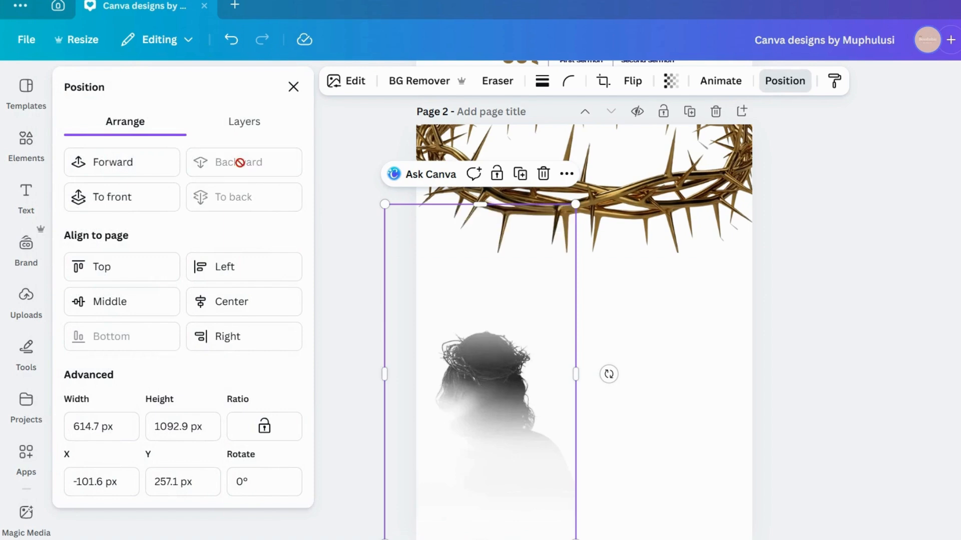
{"action": "left_click_drag", "start_coordinate": [575, 204], "coordinate": [625, 117]}
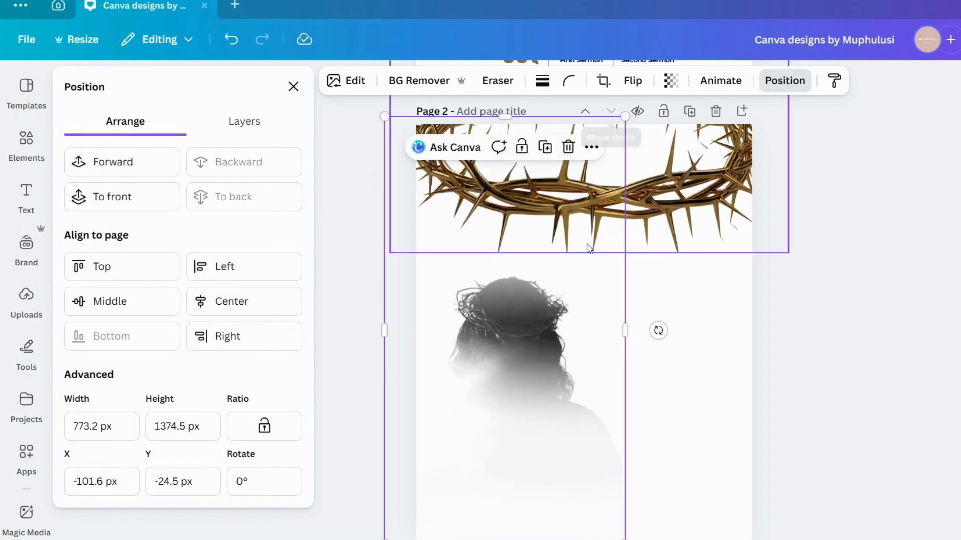
{"action": "left_click_drag", "start_coordinate": [527, 332], "coordinate": [494, 343]}
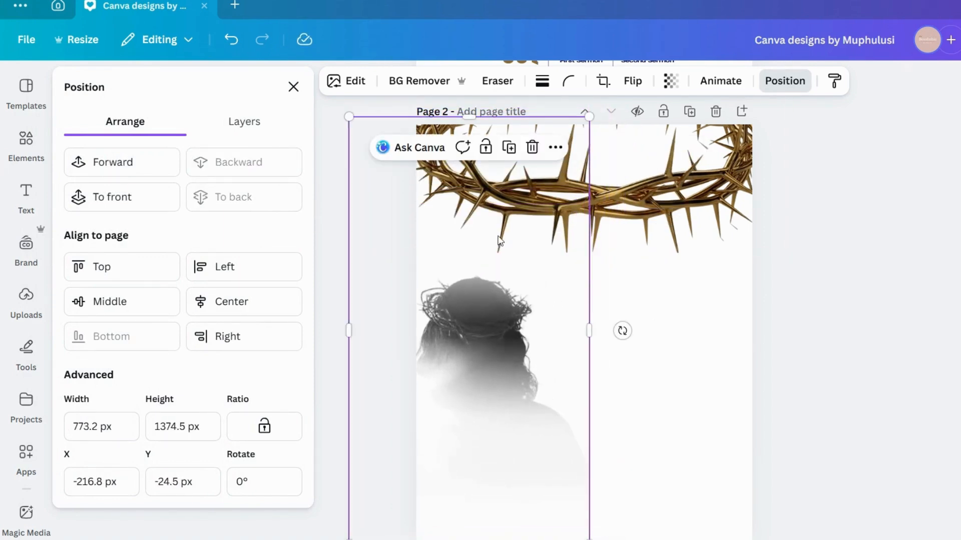
- Apply the Belvedere filter to the silhouette image
{"action": "left_click", "coordinate": [347, 82]}
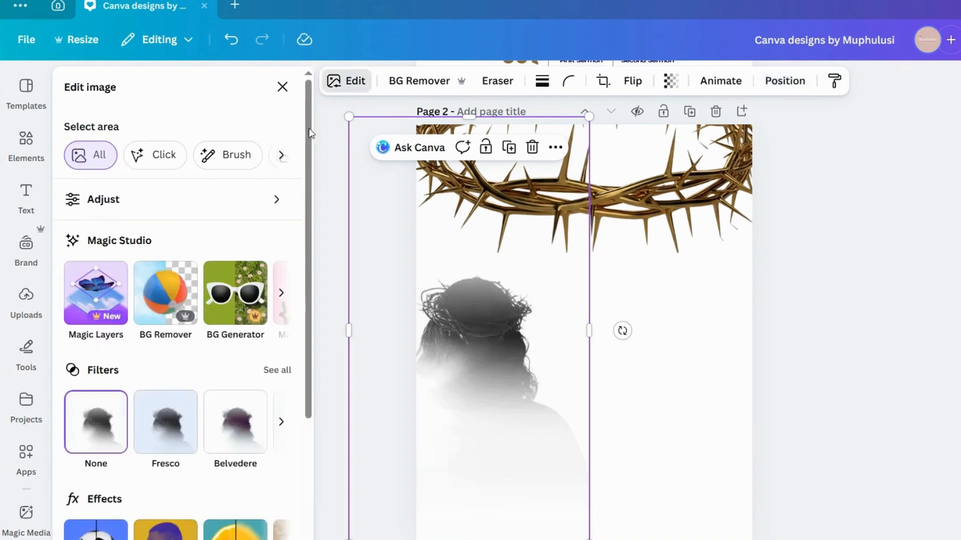
{"action": "left_click", "coordinate": [187, 430]}
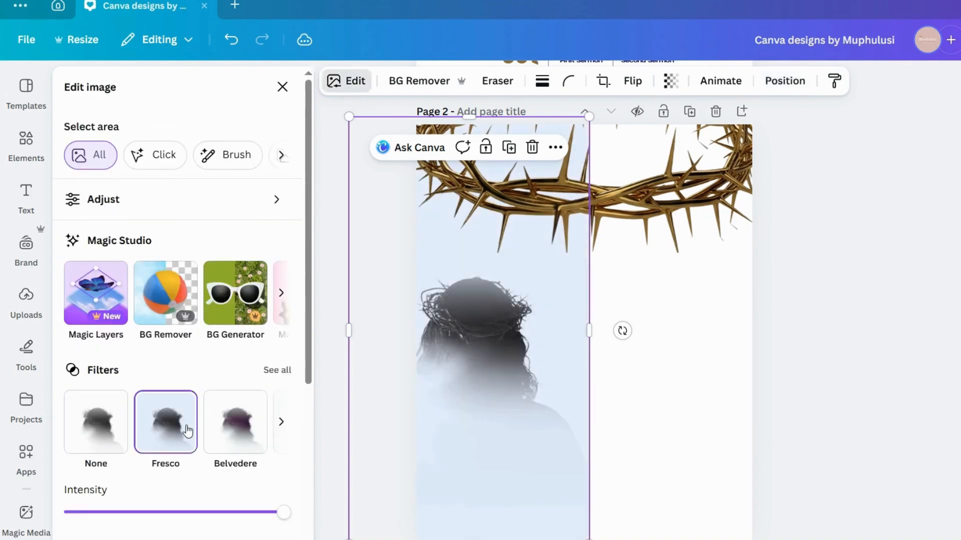
{"action": "left_click", "coordinate": [257, 436]}
{"action": "left_click", "coordinate": [871, 347]}
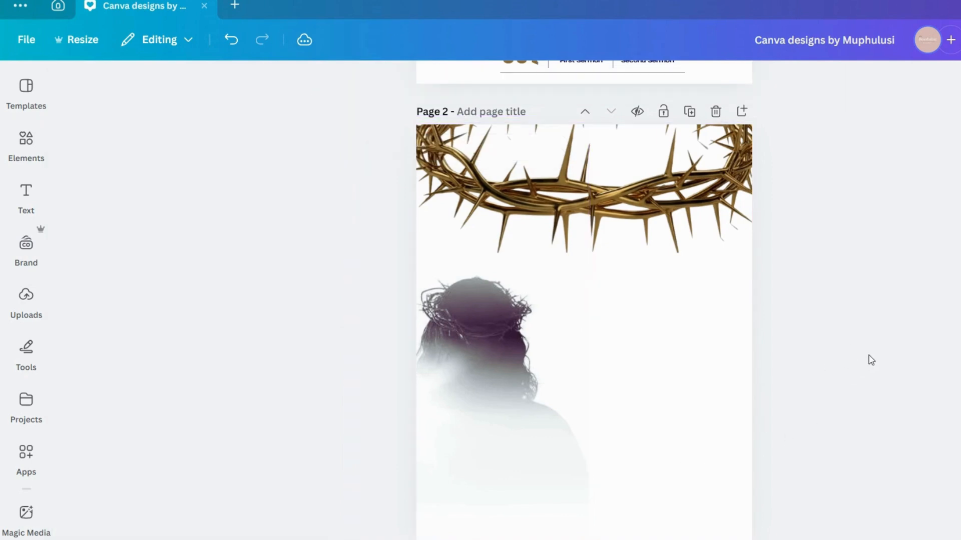
- Shrink the silhouette image slightly and reposition it against the page's left edge, just below the crown of thorns
{"action": "left_click_drag", "start_coordinate": [457, 315], "coordinate": [464, 333]}
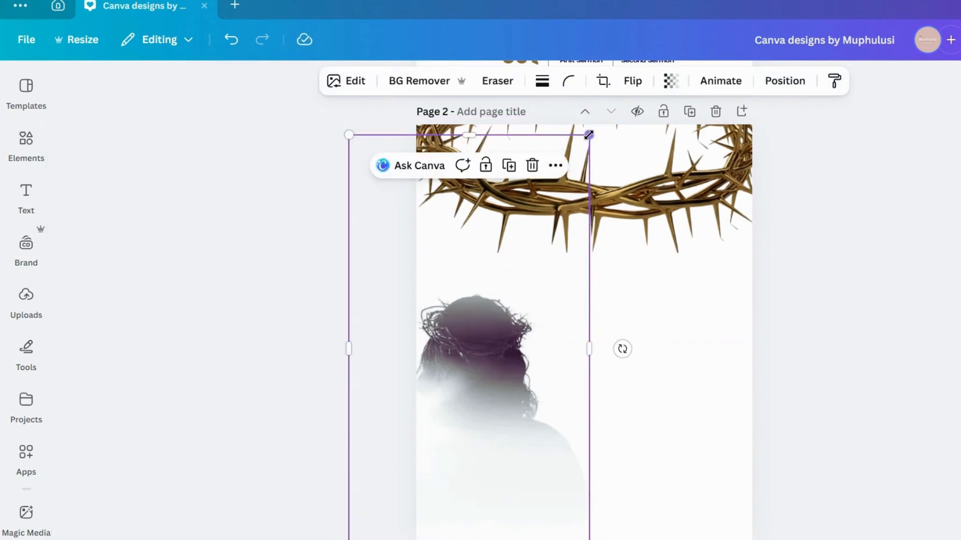
{"action": "left_click_drag", "start_coordinate": [589, 135], "coordinate": [575, 158]}
{"action": "left_click_drag", "start_coordinate": [498, 364], "coordinate": [496, 339]}
{"action": "left_click", "coordinate": [882, 344]}
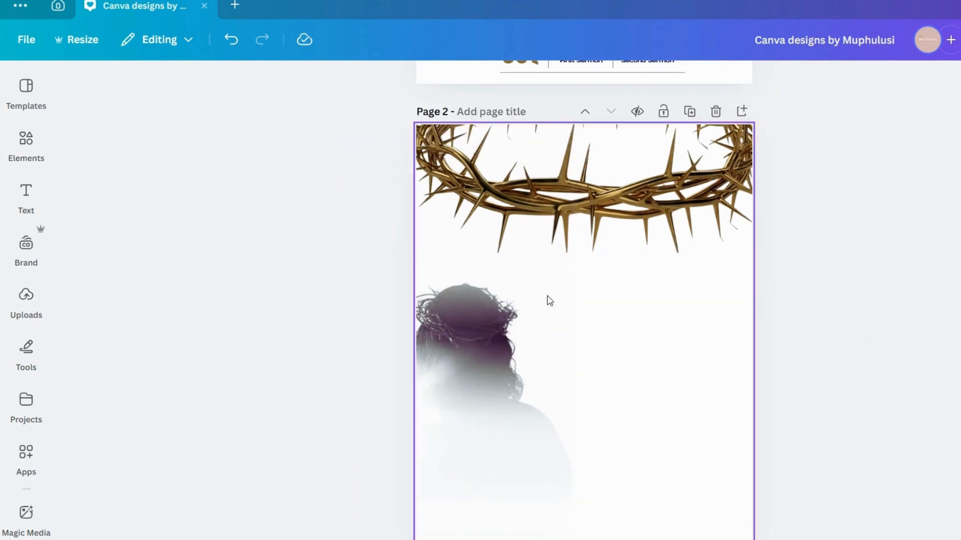
- Add a subheading text box to page 2 reading "Grace cherch"
{"action": "left_click", "coordinate": [26, 191]}
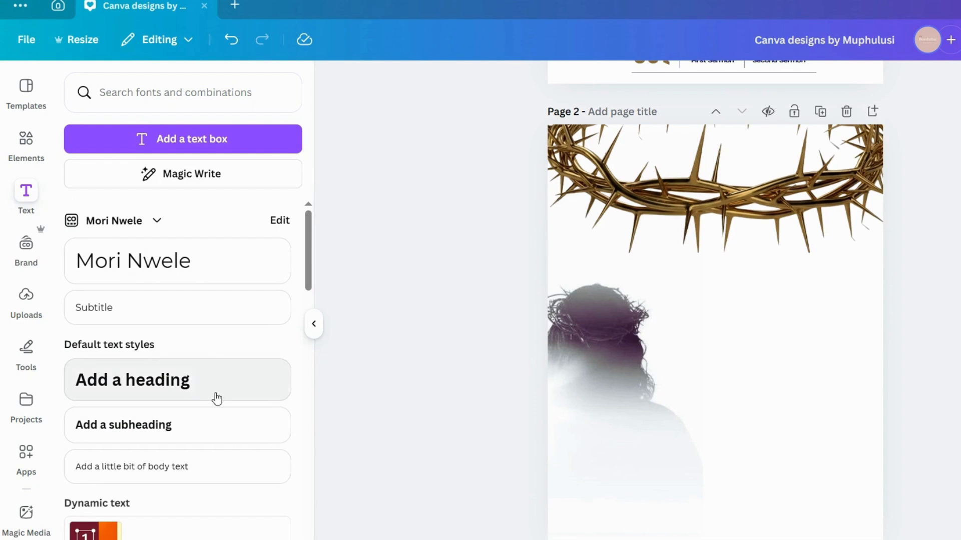
{"action": "left_click", "coordinate": [181, 425]}
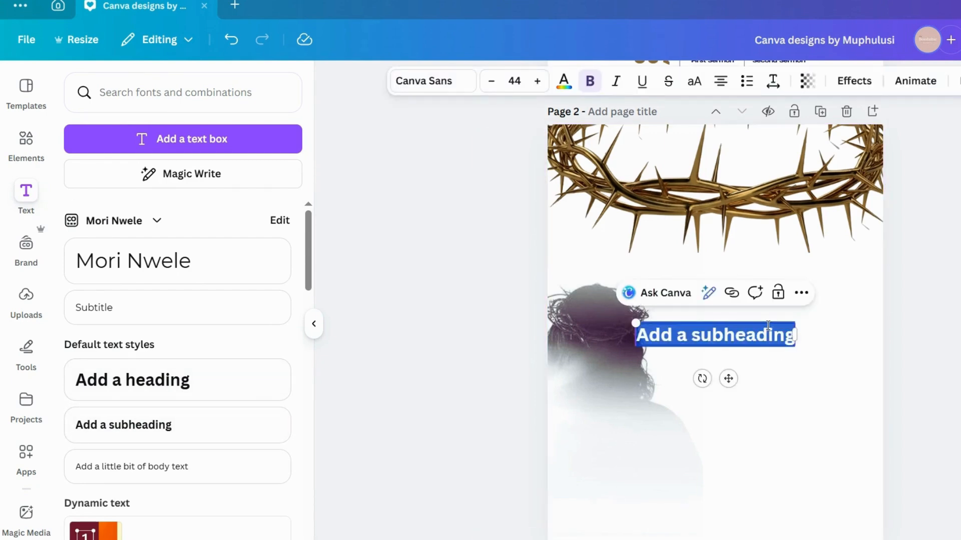
{"action": "key", "text": "BackSpace"}
{"action": "type", "text": "Gr"}
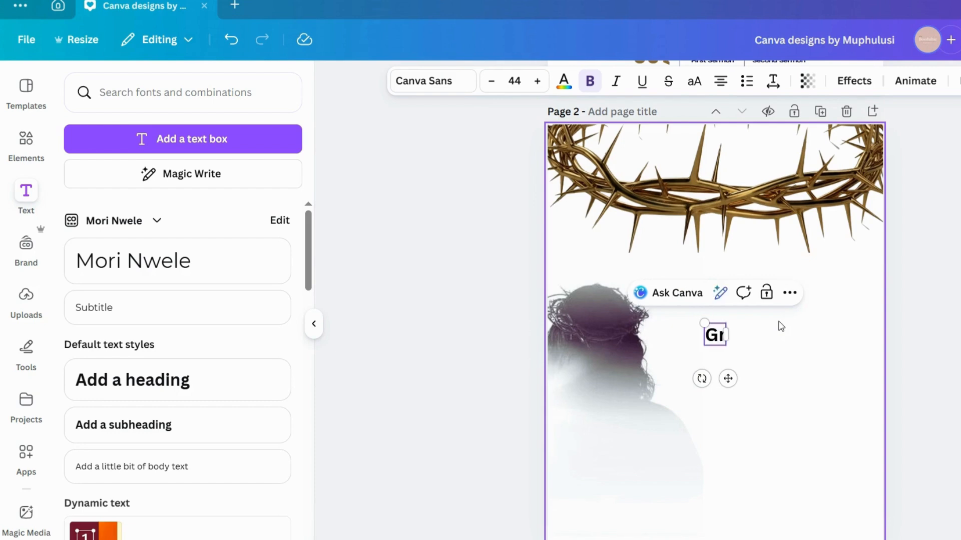
{"action": "type", "text": "ace Cur"}
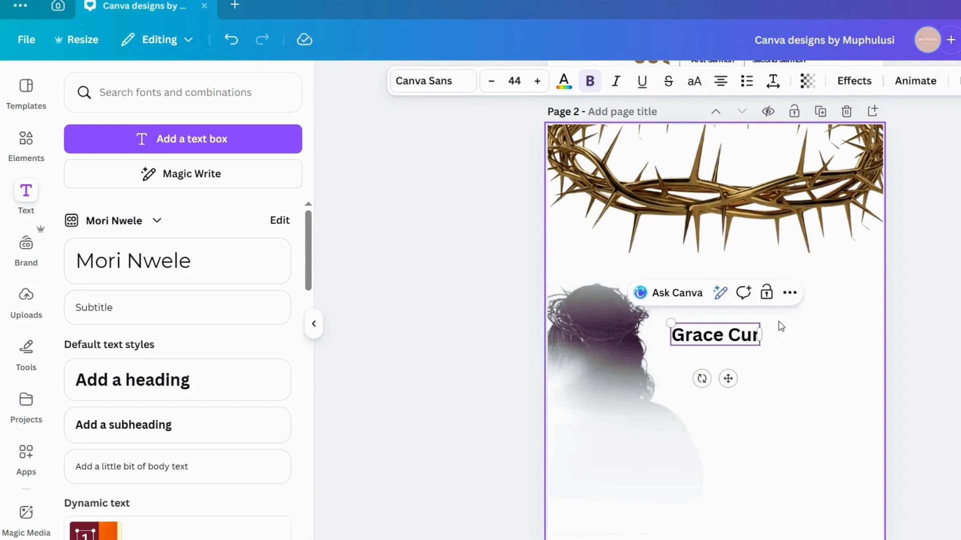
{"action": "key", "text": "BackSpace"}
{"action": "key", "text": "BackSpace"}
{"action": "type", "text": "h"}
{"action": "key", "text": "BackSpace"}
{"action": "key", "text": "BackSpace"}
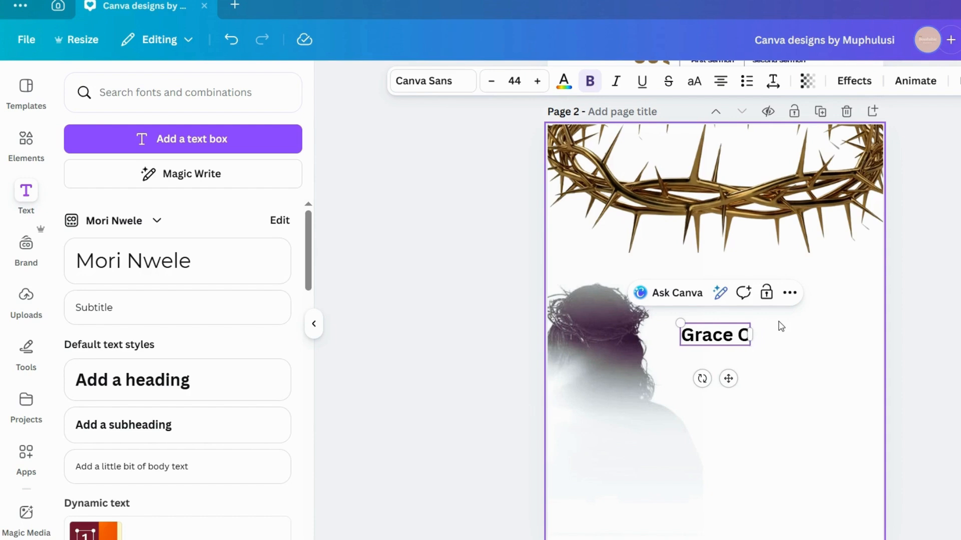
{"action": "type", "text": "cherch"}
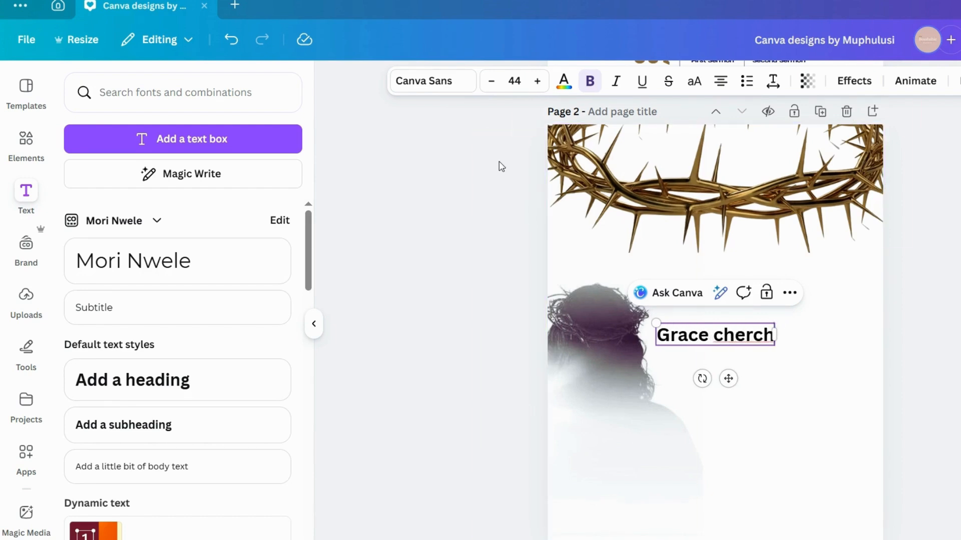
- Set the subheading's font size to 24 and correct its wording to "Grace church"
{"action": "left_click", "coordinate": [515, 80]}
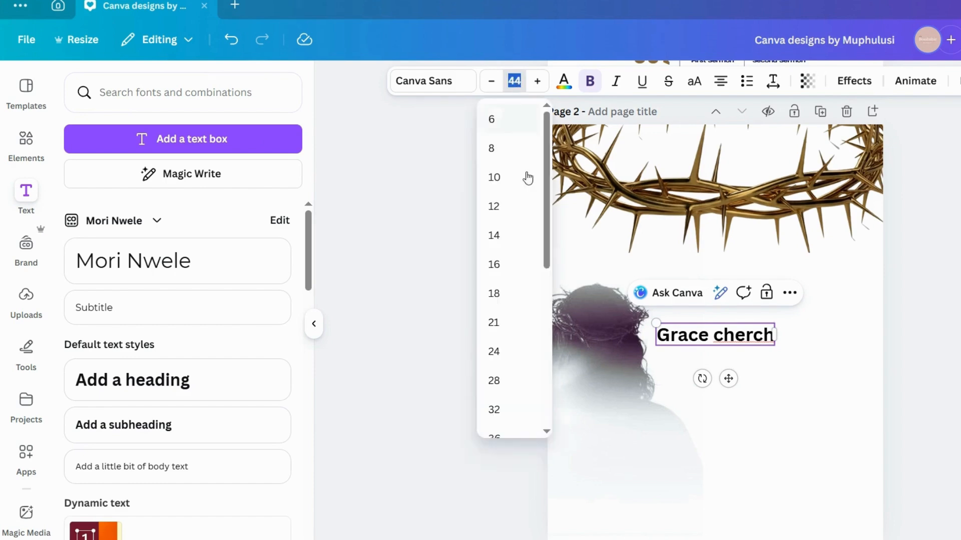
{"action": "left_click", "coordinate": [494, 350]}
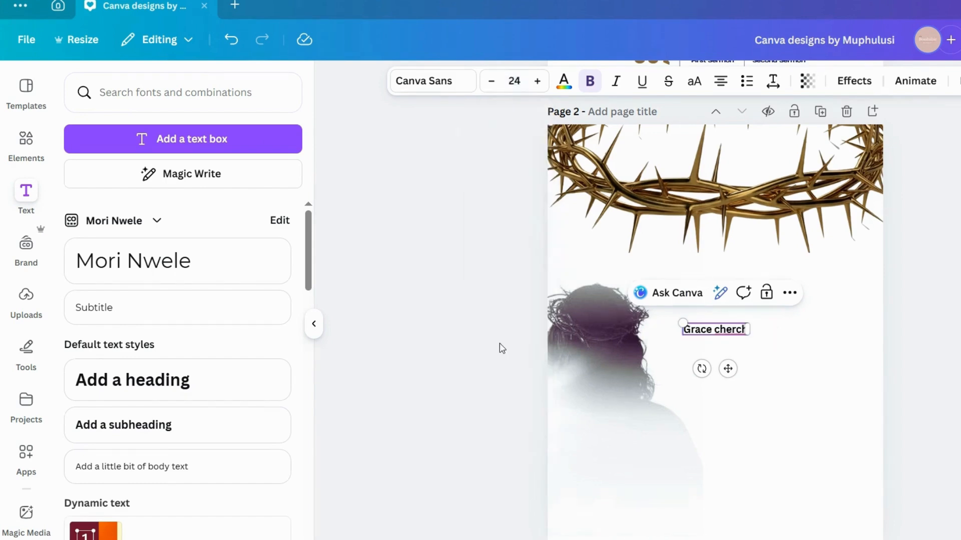
{"action": "right_click", "coordinate": [737, 329]}
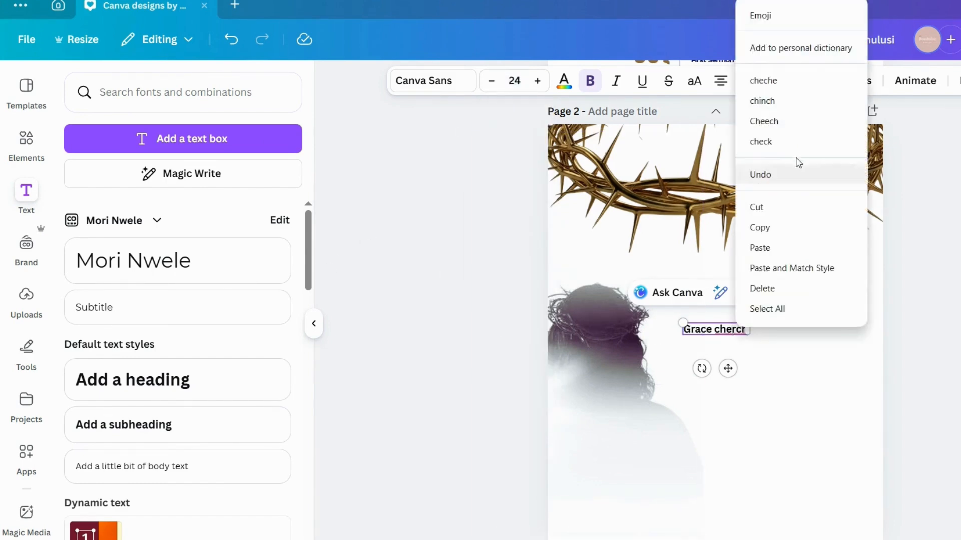
{"action": "left_click", "coordinate": [736, 339]}
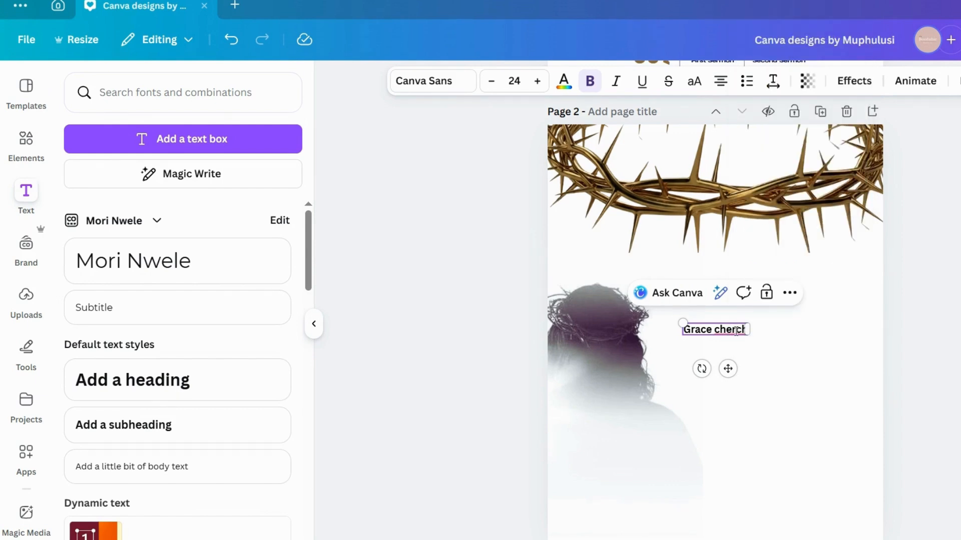
{"action": "key", "text": "BackSpace"}
{"action": "type", "text": "u"}
{"action": "left_click", "coordinate": [792, 343]}
{"action": "left_click", "coordinate": [698, 330]}
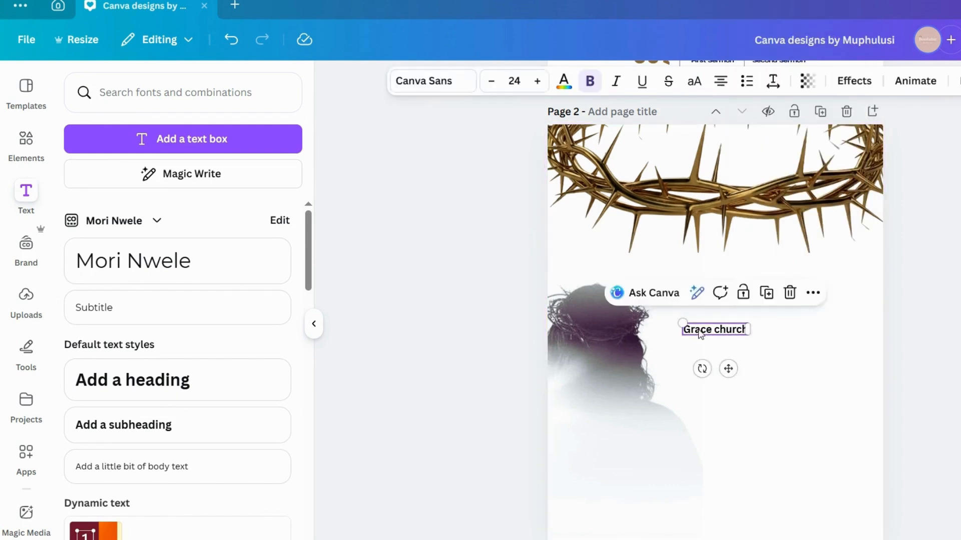
- Color the "Grace church" text dark navy from the document colors and move it to the top center of the page
{"action": "left_click", "coordinate": [563, 83]}
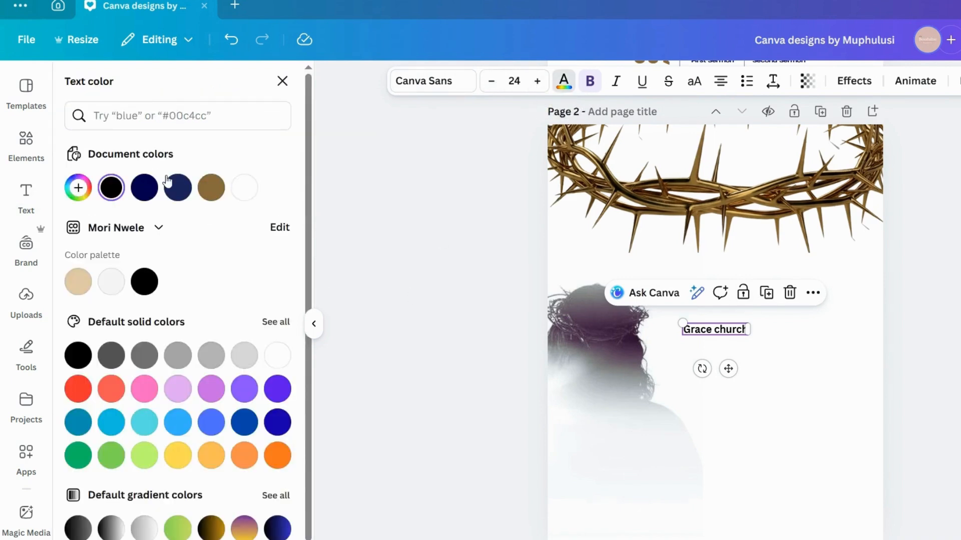
{"action": "left_click", "coordinate": [145, 193]}
{"action": "left_click", "coordinate": [767, 346]}
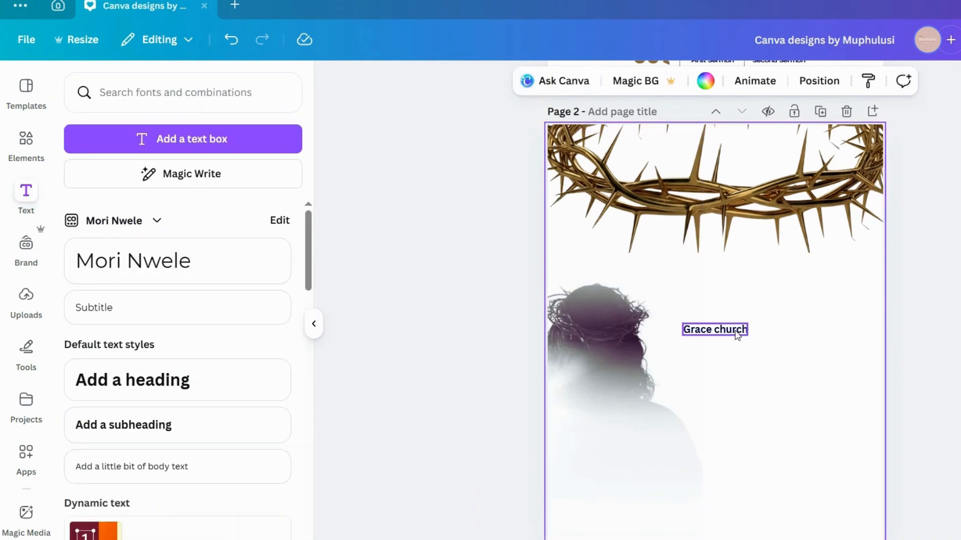
{"action": "left_click_drag", "start_coordinate": [727, 339], "coordinate": [738, 148]}
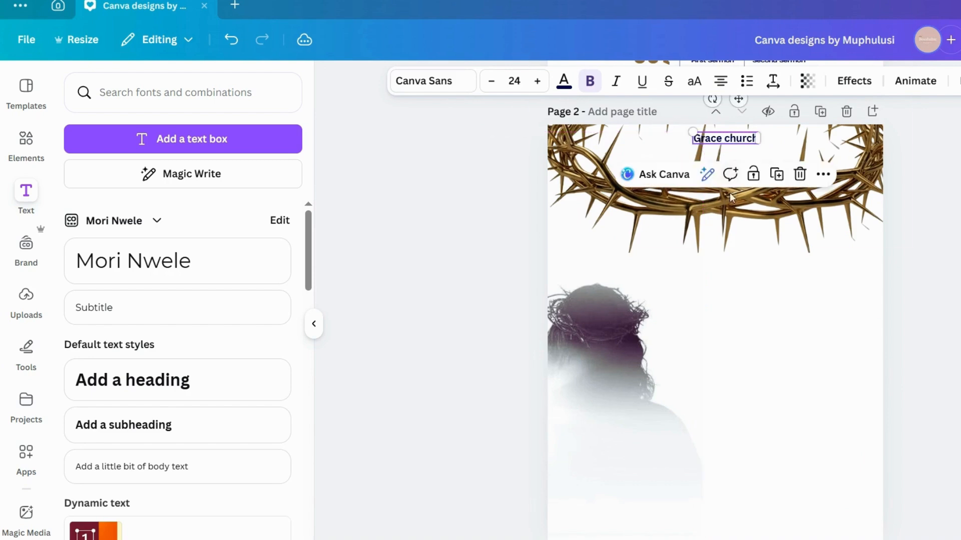
- Rotate the crown of thorns nearly upside down and place it back across the top of the page
{"action": "left_click", "coordinate": [727, 220]}
{"action": "left_click_drag", "start_coordinate": [727, 220], "coordinate": [721, 228]}
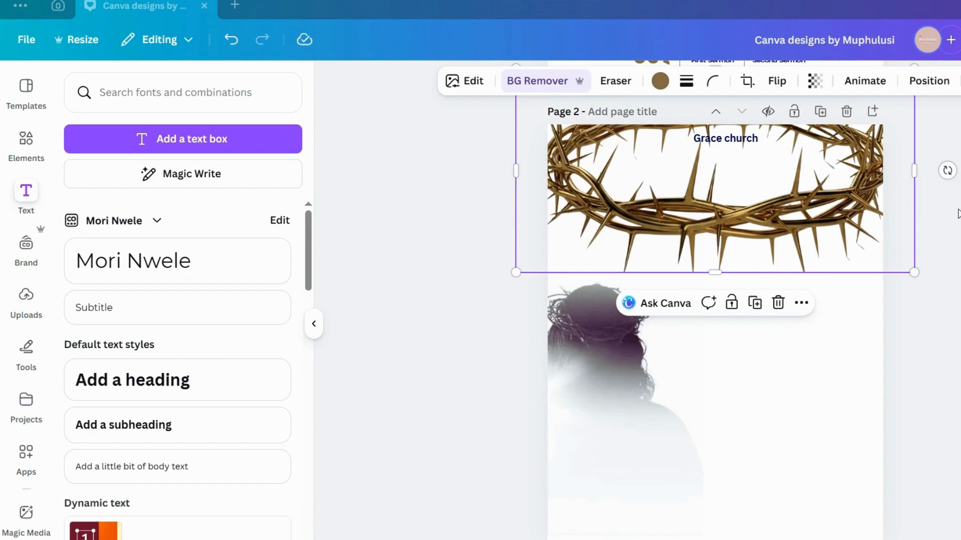
{"action": "left_click_drag", "start_coordinate": [861, 181], "coordinate": [821, 240]}
{"action": "left_click_drag", "start_coordinate": [727, 240], "coordinate": [682, 274]}
{"action": "left_click_drag", "start_coordinate": [662, 400], "coordinate": [660, 152]}
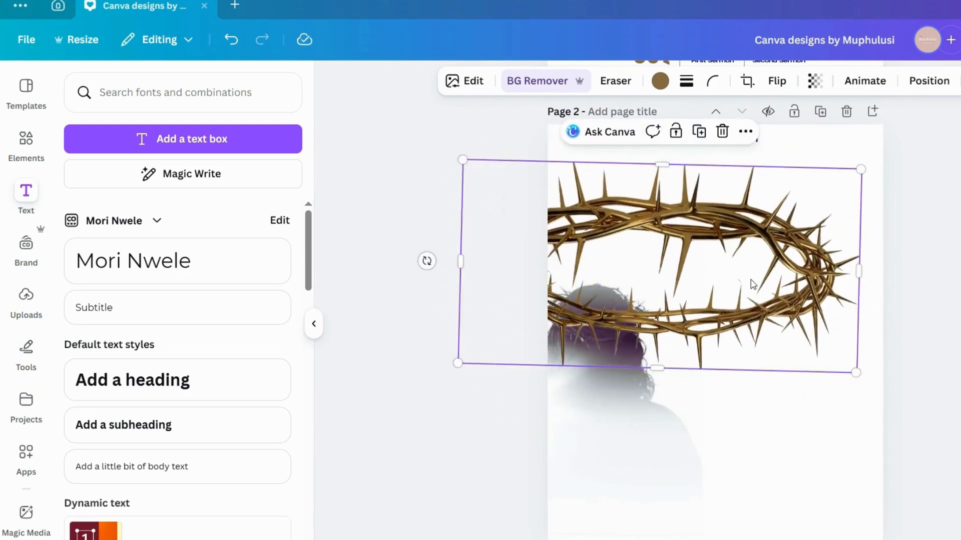
{"action": "left_click_drag", "start_coordinate": [753, 285], "coordinate": [815, 165]}
- Shift the "Grace church" text slightly left and down, and lower, enlarge and slightly tilt the crown of thorns around it
{"action": "left_click", "coordinate": [720, 137]}
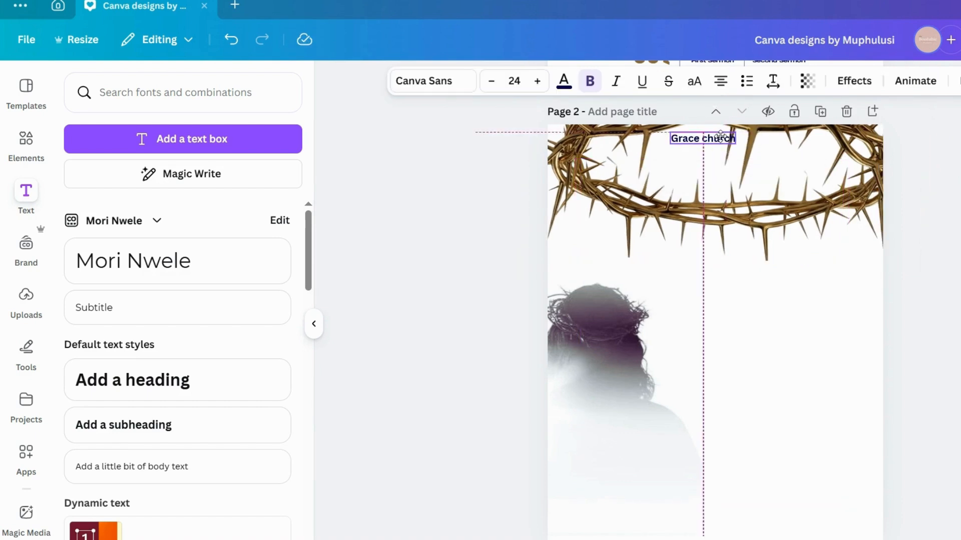
{"action": "mouse_move", "coordinate": [721, 136]}
{"action": "left_mouse_down"}
{"action": "mouse_move", "coordinate": [732, 137]}
{"action": "mouse_move", "coordinate": [721, 145]}
{"action": "left_mouse_up"}
{"action": "left_click_drag", "start_coordinate": [814, 221], "coordinate": [790, 227]}
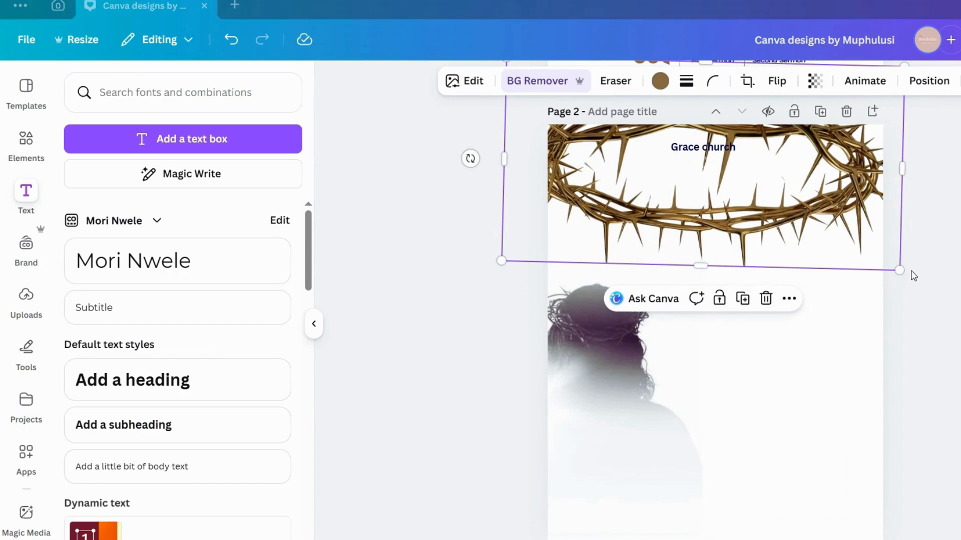
{"action": "left_click_drag", "start_coordinate": [500, 260], "coordinate": [468, 276]}
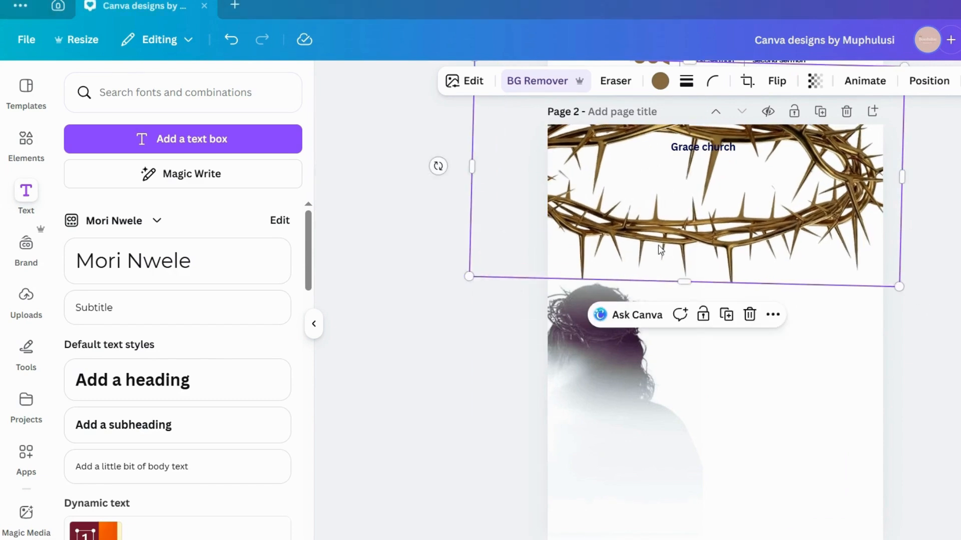
{"action": "left_click_drag", "start_coordinate": [438, 165], "coordinate": [439, 180]}
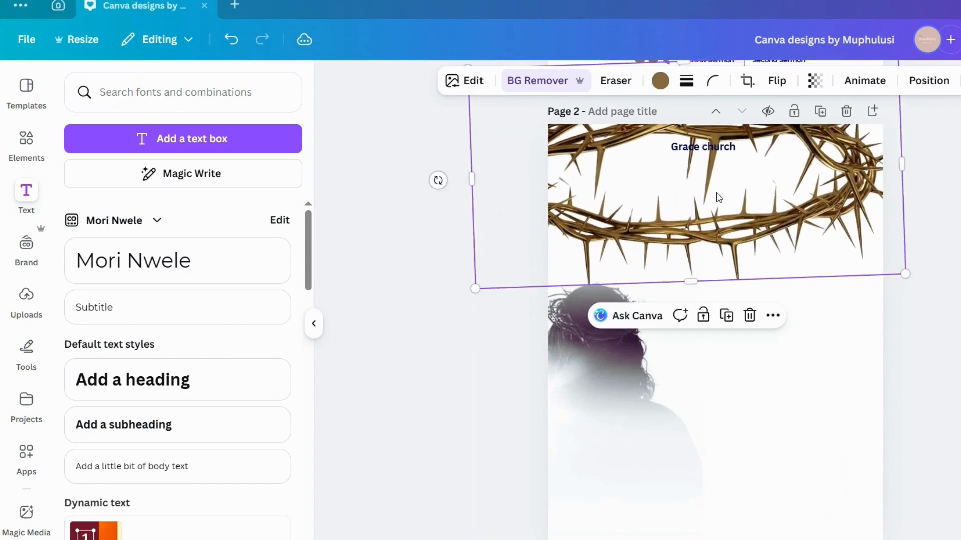
- Raise and level the crown of thorns, shift it right across the page's top edge, and nudge the "Grace church" text up and slightly left
{"action": "left_click_drag", "start_coordinate": [722, 207], "coordinate": [723, 187]}
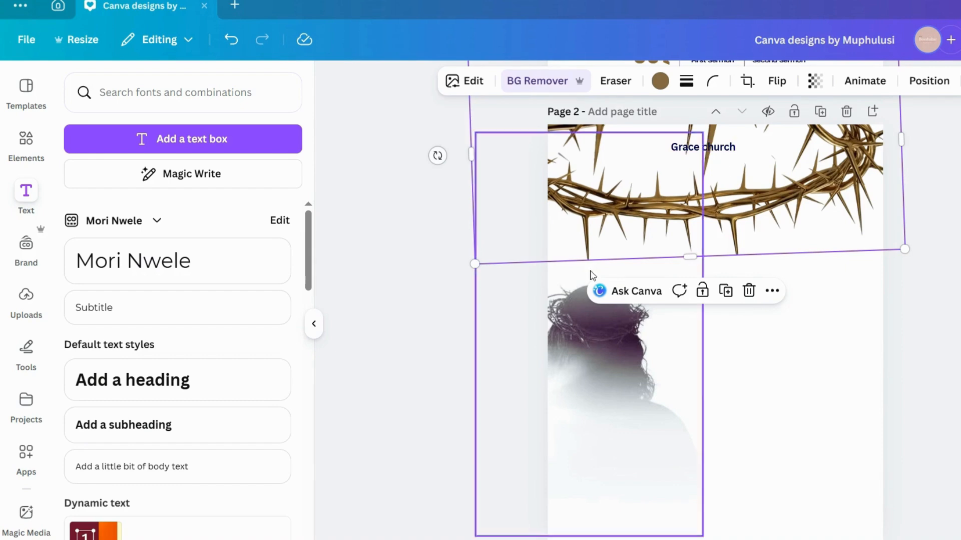
{"action": "mouse_move", "coordinate": [434, 153]}
{"action": "left_mouse_down"}
{"action": "mouse_move", "coordinate": [427, 145]}
{"action": "mouse_move", "coordinate": [435, 146]}
{"action": "left_mouse_up"}
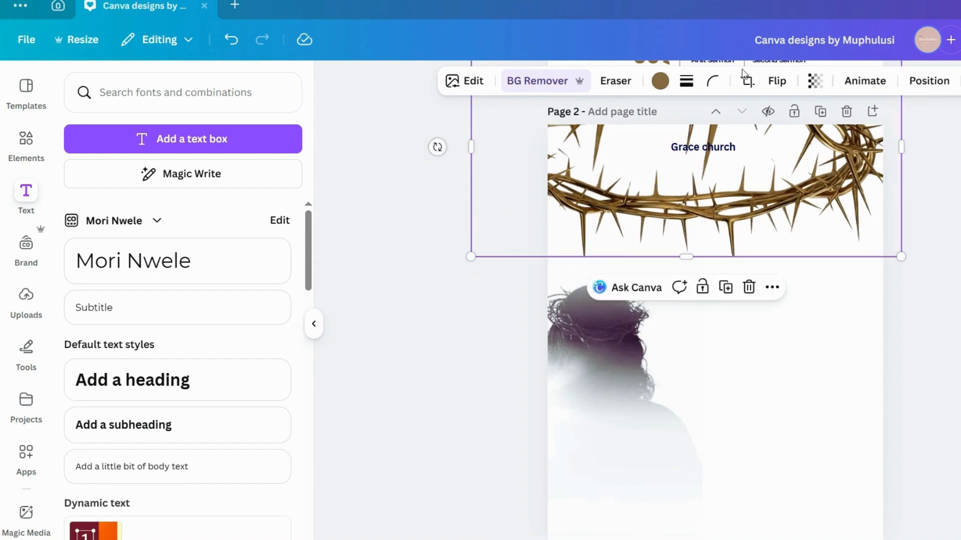
{"action": "left_click_drag", "start_coordinate": [784, 204], "coordinate": [825, 198]}
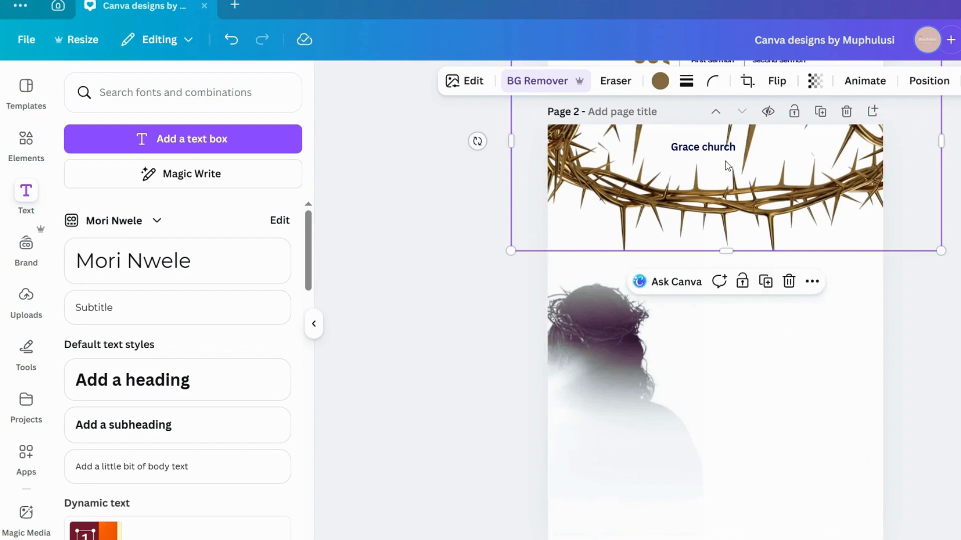
{"action": "left_click_drag", "start_coordinate": [708, 141], "coordinate": [704, 129]}
{"action": "left_click", "coordinate": [941, 210]}
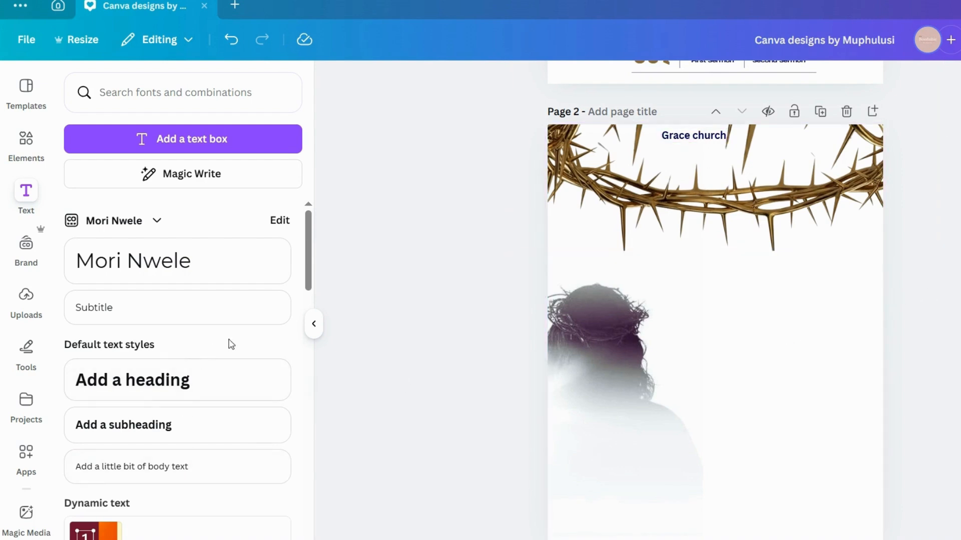
- Add a heading reading "IT IS FINISHED" and narrow its text box so the words wrap onto two lines
{"action": "left_click", "coordinate": [193, 395]}
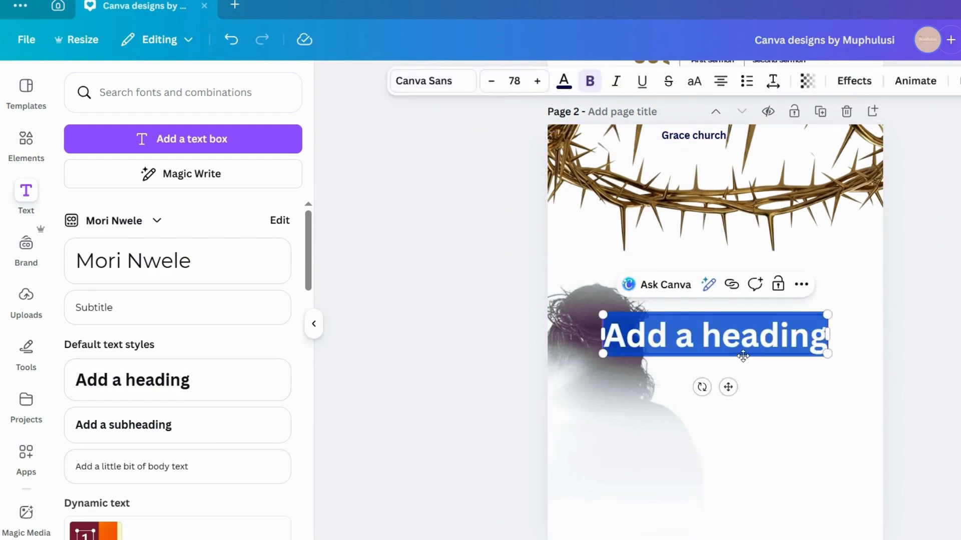
{"action": "key", "text": "BackSpace"}
{"action": "type", "text": "IT"}
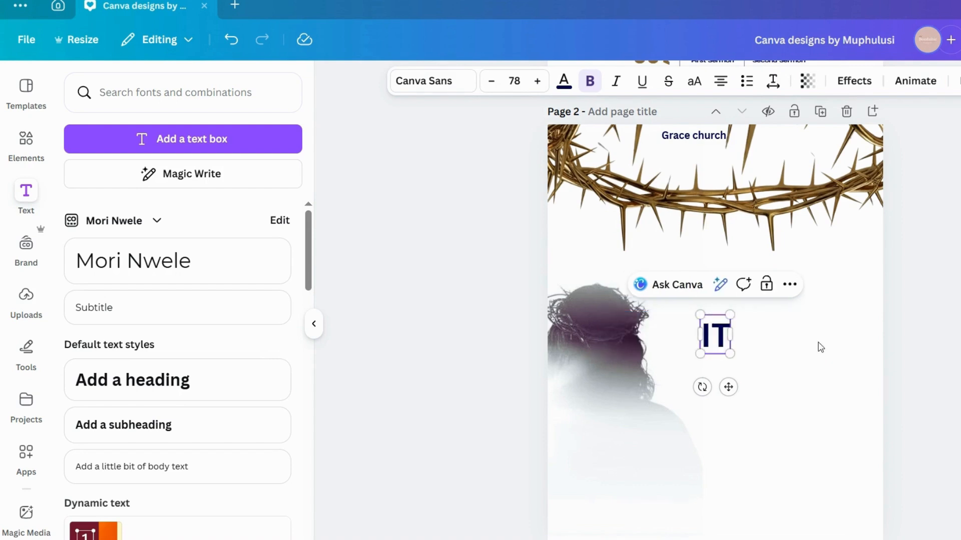
{"action": "type", "text": " IS FI"}
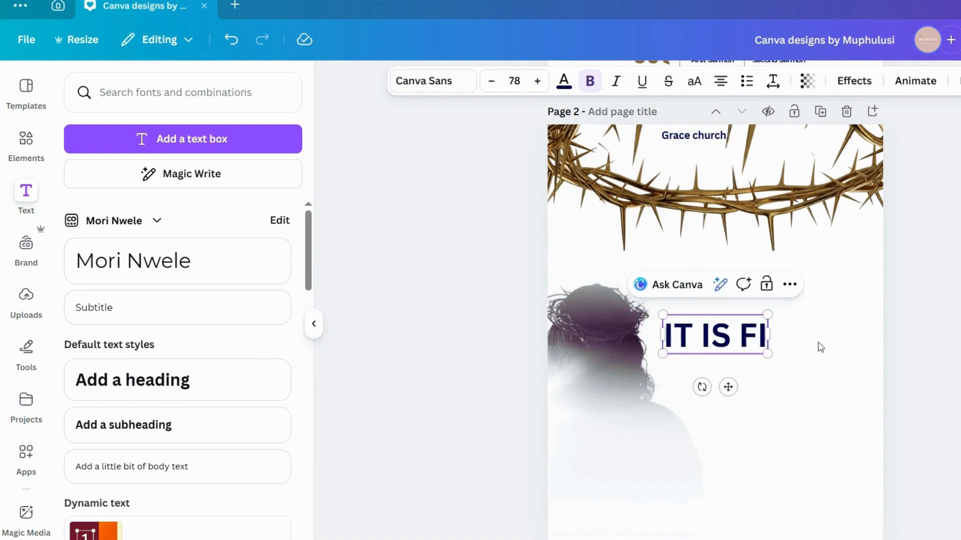
{"action": "type", "text": "NISHED"}
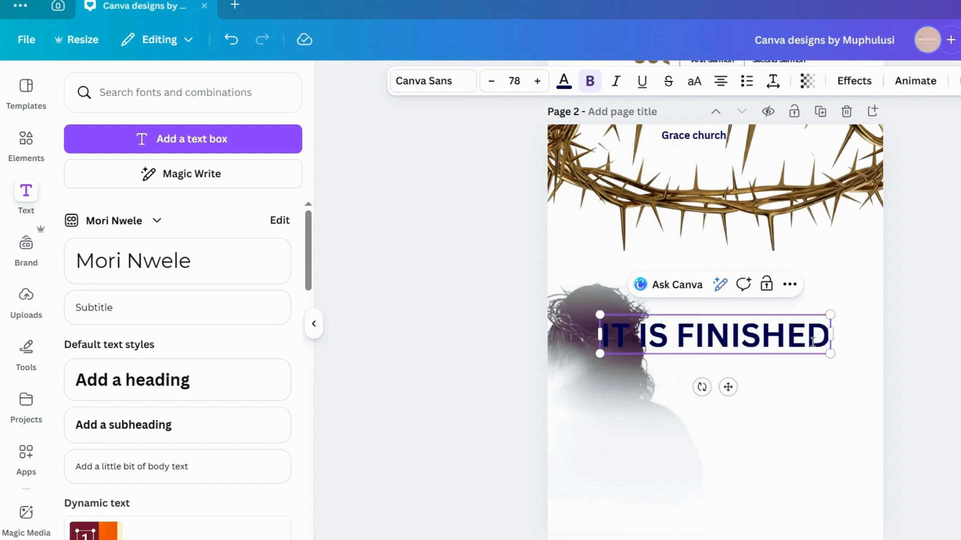
{"action": "left_click_drag", "start_coordinate": [819, 342], "coordinate": [792, 357]}
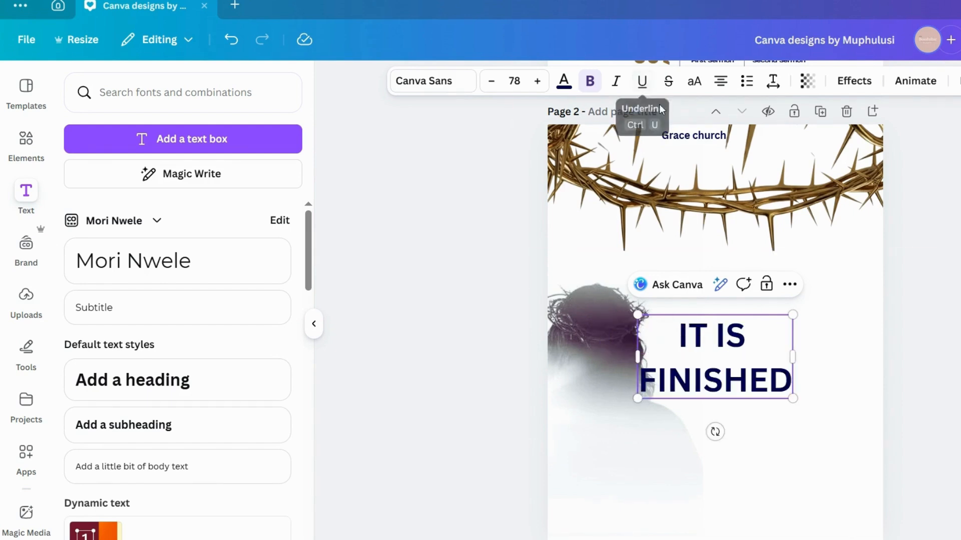
- Tighten the line spacing of the "IT IS FINISHED" heading to 0.5
{"action": "left_click", "coordinate": [773, 81]}
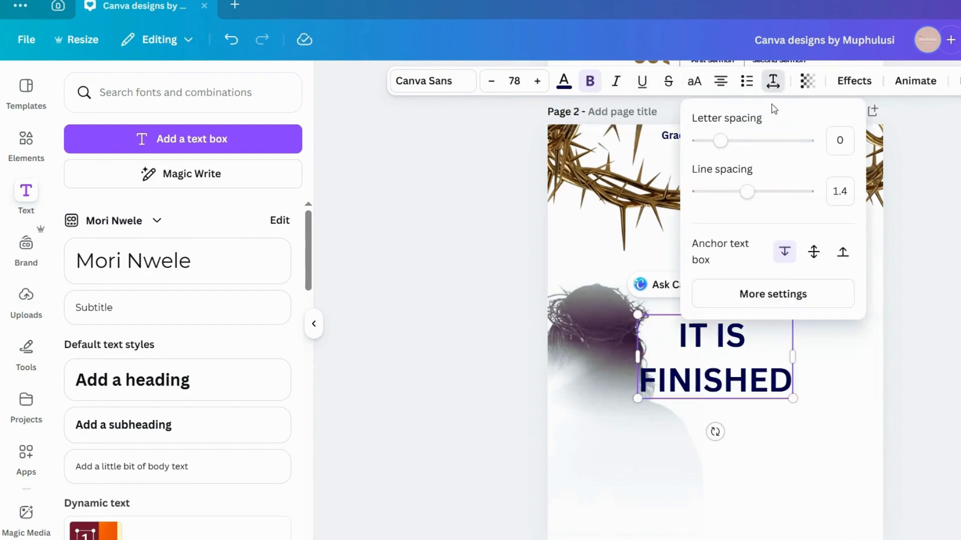
{"action": "left_click_drag", "start_coordinate": [750, 191], "coordinate": [696, 168]}
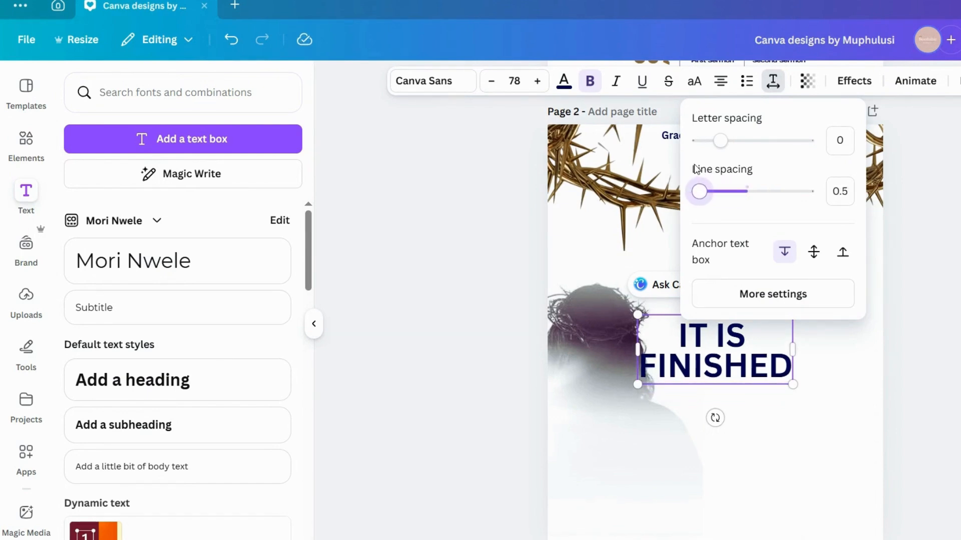
{"action": "left_click", "coordinate": [951, 407]}
- Change the font of both lines of the "IT IS FINISHED" heading to League Spartan
{"action": "left_click", "coordinate": [403, 83]}
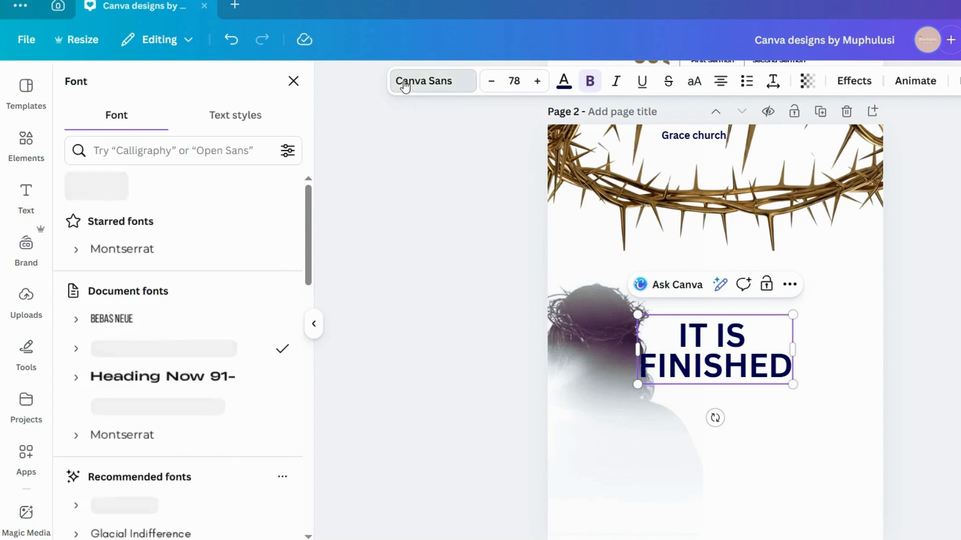
{"action": "left_click", "coordinate": [140, 414]}
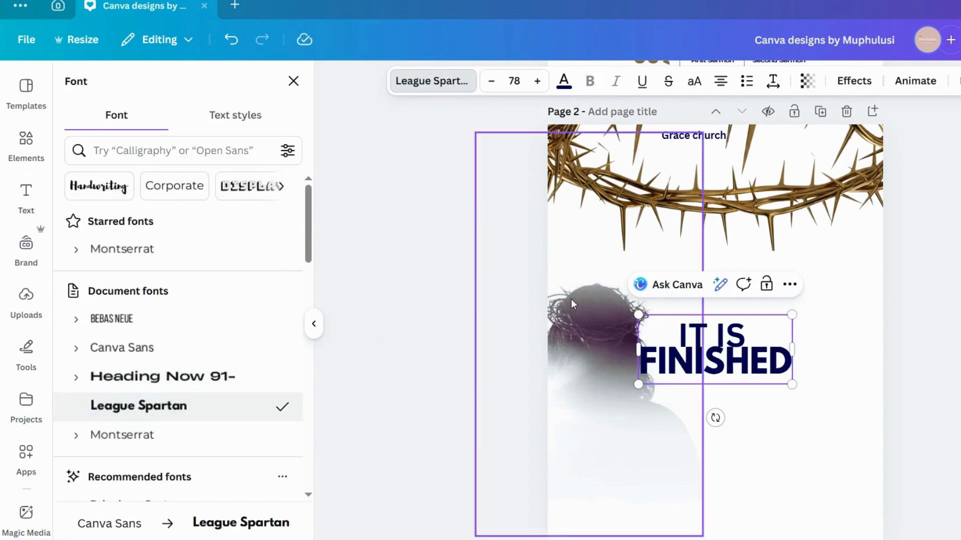
{"action": "key", "text": "ctrl+z"}
{"action": "left_click_drag", "start_coordinate": [680, 332], "coordinate": [770, 363]}
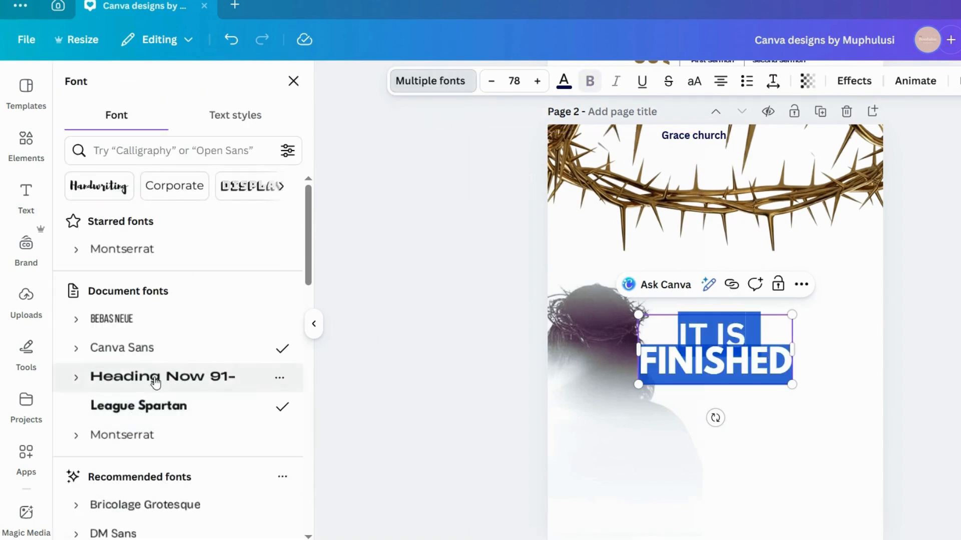
{"action": "left_click", "coordinate": [174, 414]}
{"action": "left_click", "coordinate": [921, 385]}
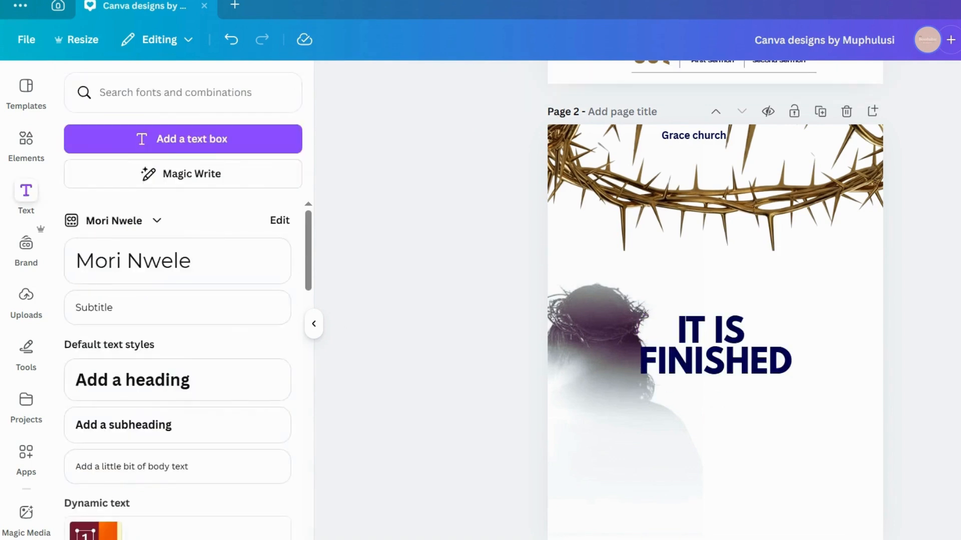
- Enlarge the "IT IS FINISHED" heading to about size 105 and place it slightly lower on the page
{"action": "left_click_drag", "start_coordinate": [752, 349], "coordinate": [740, 367]}
{"action": "left_click_drag", "start_coordinate": [779, 334], "coordinate": [820, 279]}
{"action": "left_click_drag", "start_coordinate": [718, 373], "coordinate": [704, 379]}
- Shrink the thorn-crowned silhouette and position it fully inside the page's left side, just below the crown of thorns
{"action": "left_click_drag", "start_coordinate": [539, 346], "coordinate": [562, 305]}
{"action": "left_click_drag", "start_coordinate": [705, 501], "coordinate": [639, 412]}
{"action": "left_click_drag", "start_coordinate": [581, 296], "coordinate": [607, 346]}
- Move the "IT IS FINISHED" heading down over the silhouette's shoulder and slightly to the right
{"action": "left_click_drag", "start_coordinate": [735, 366], "coordinate": [737, 387]}
{"action": "left_click", "coordinate": [914, 380]}
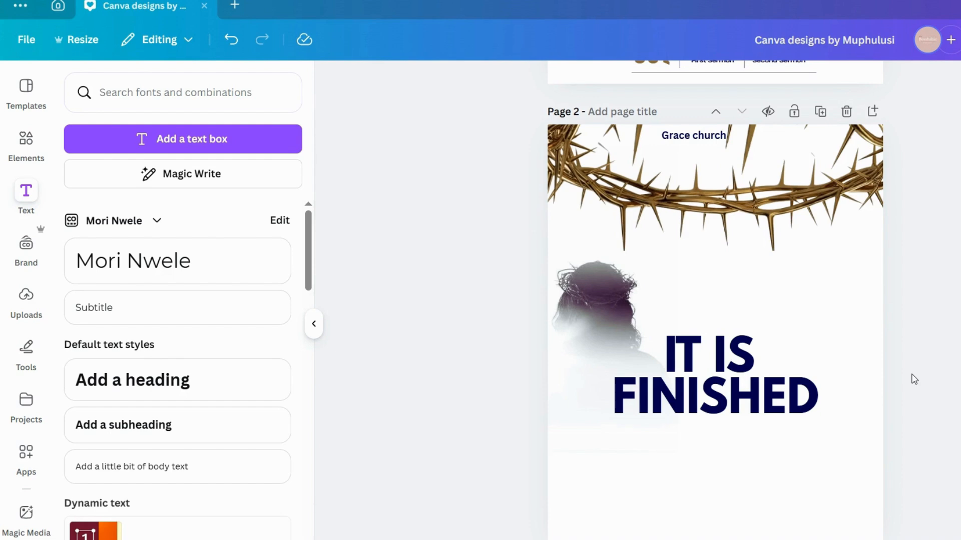
{"action": "left_click", "coordinate": [733, 361]}
{"action": "left_click", "coordinate": [917, 382]}
{"action": "left_click_drag", "start_coordinate": [791, 421], "coordinate": [802, 420]}
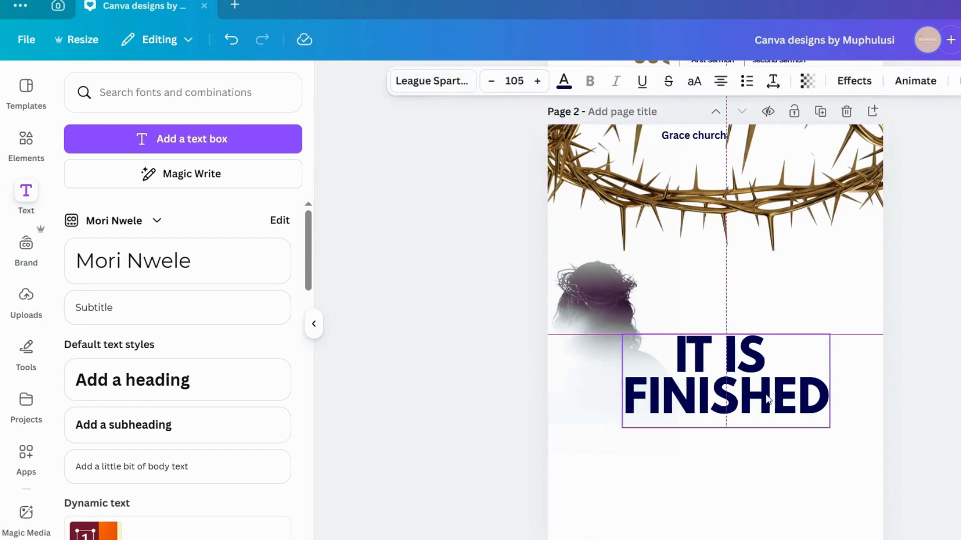
{"action": "left_click", "coordinate": [888, 397]}
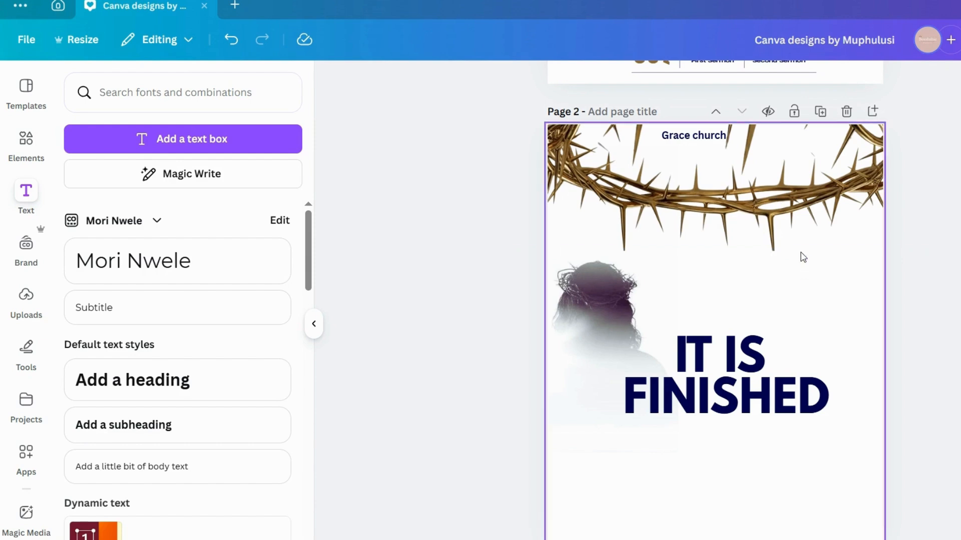
- Duplicate the "Grace church" text into the space below the crown of thorns and change the copy's wording to "GOOD FRIDAY"
{"action": "left_click", "coordinate": [692, 138]}
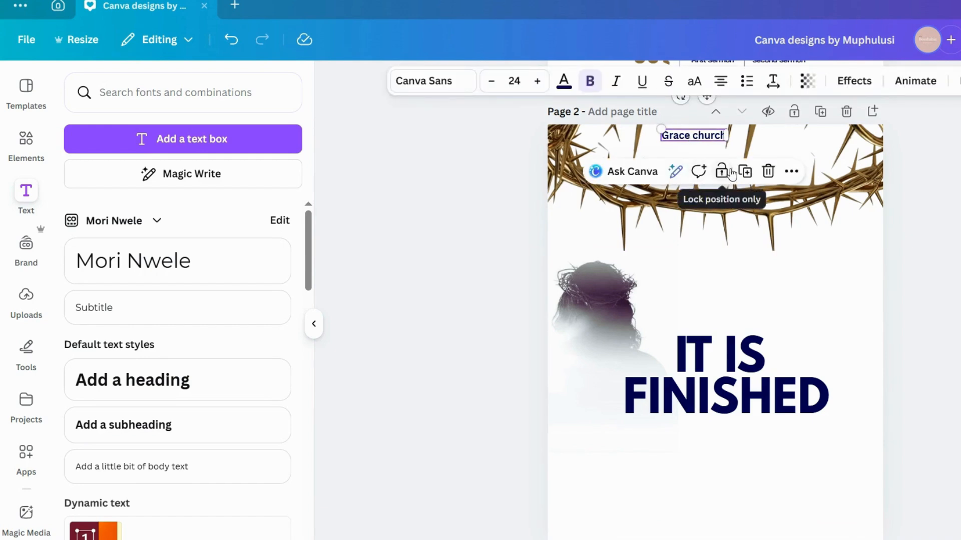
{"action": "left_click_drag", "start_coordinate": [699, 135], "coordinate": [736, 266]}
{"action": "double_click", "coordinate": [746, 267]}
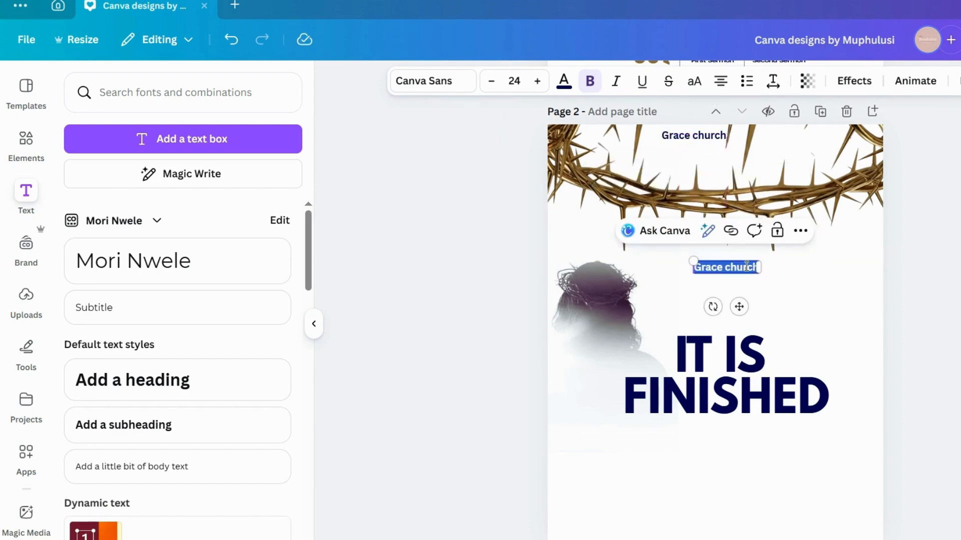
{"action": "key", "text": "BackSpace"}
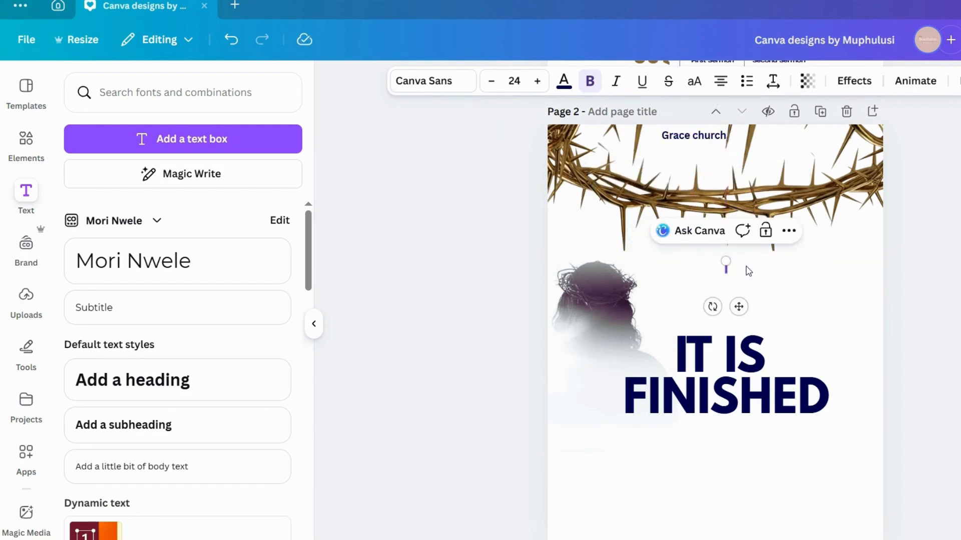
{"action": "type", "text": "OO"}
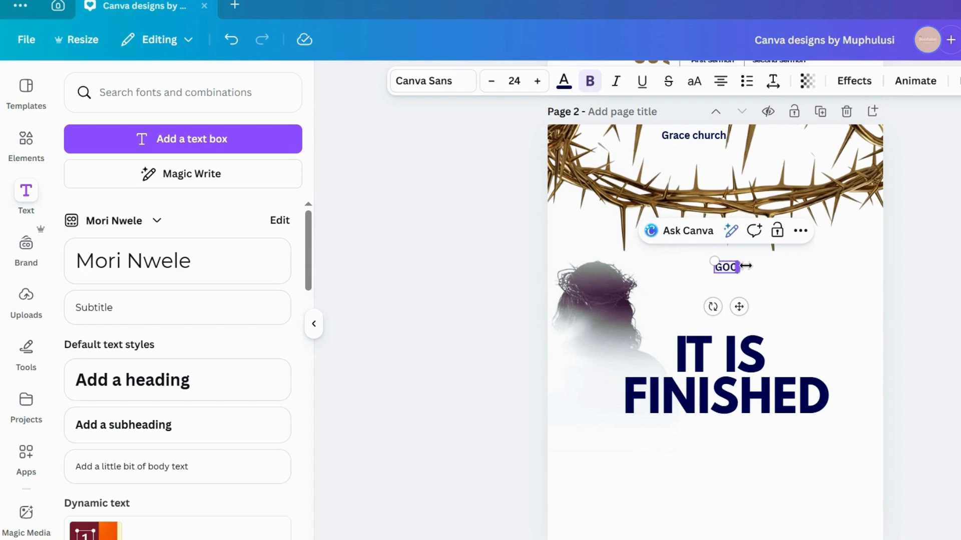
{"action": "type", "text": "D FRIDAY"}
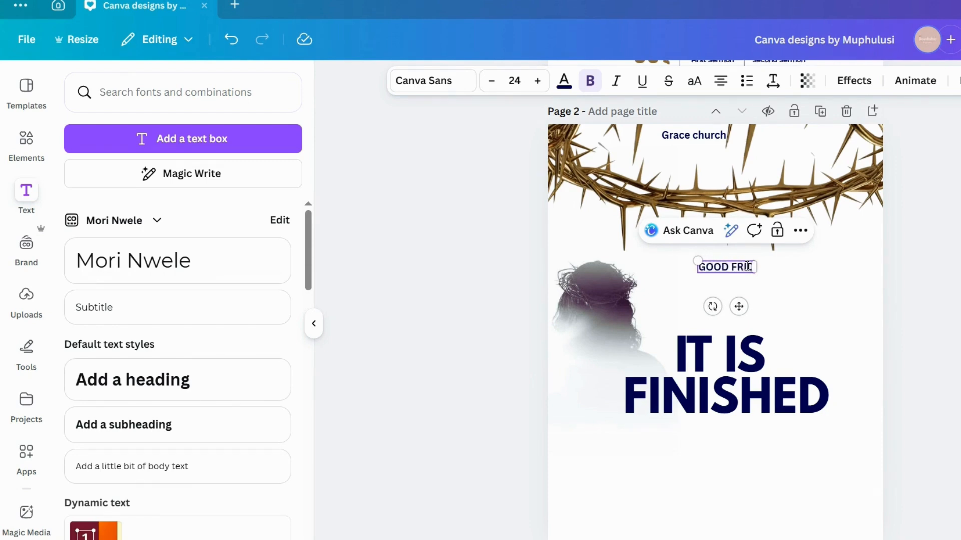
- Set the "GOOD FRIDAY" text's font size to 56
{"action": "left_click", "coordinate": [518, 83]}
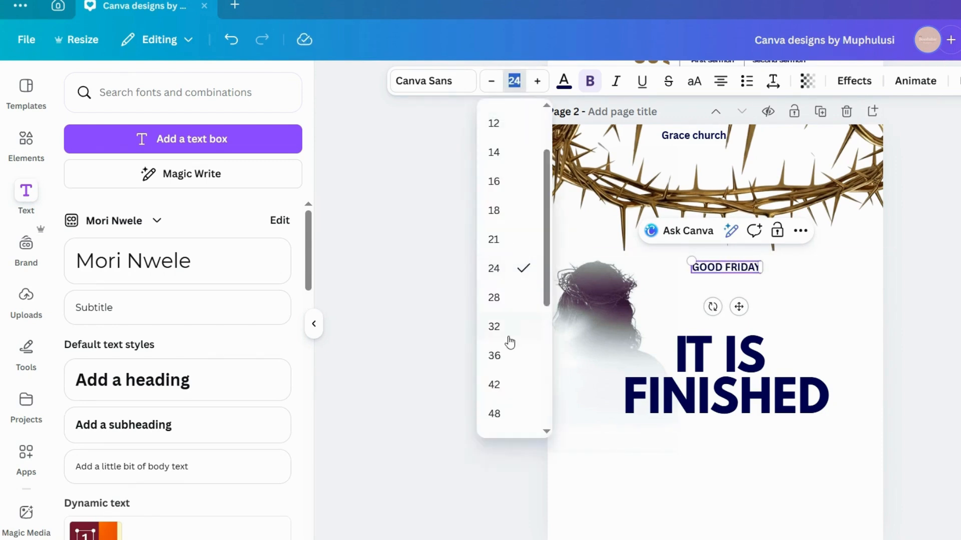
{"action": "scroll", "coordinate": [509, 339], "scroll_direction": "down", "scroll_amount": 3}
{"action": "left_click", "coordinate": [519, 295]}
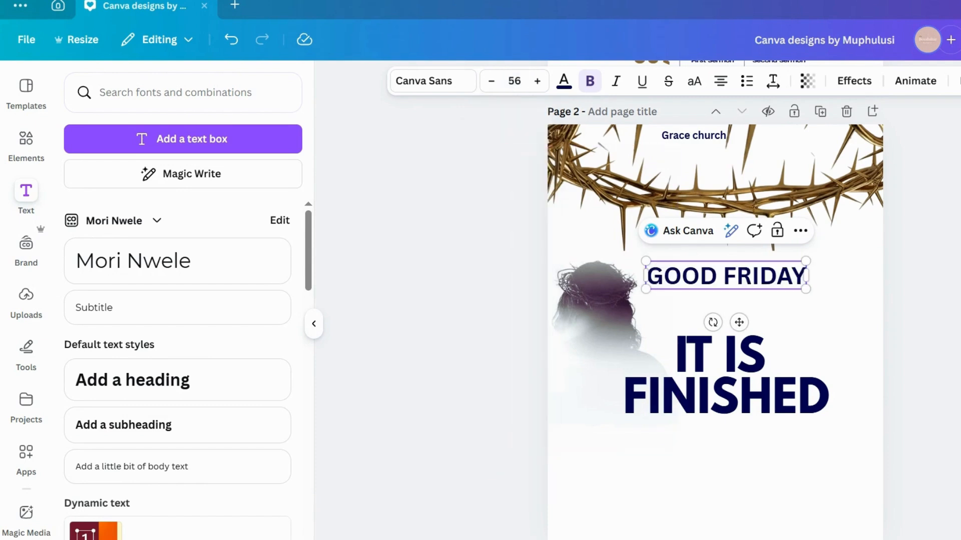
{"action": "left_click", "coordinate": [913, 314]}
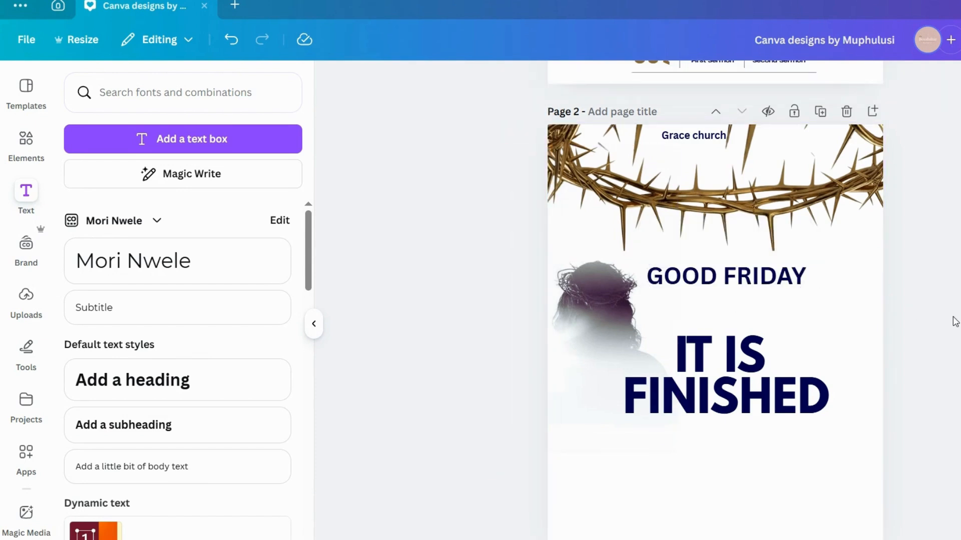
- Color the "GOOD FRIDAY" text brown from the document colors and nudge it slightly right and up
{"action": "left_click", "coordinate": [757, 283]}
{"action": "left_click", "coordinate": [564, 81]}
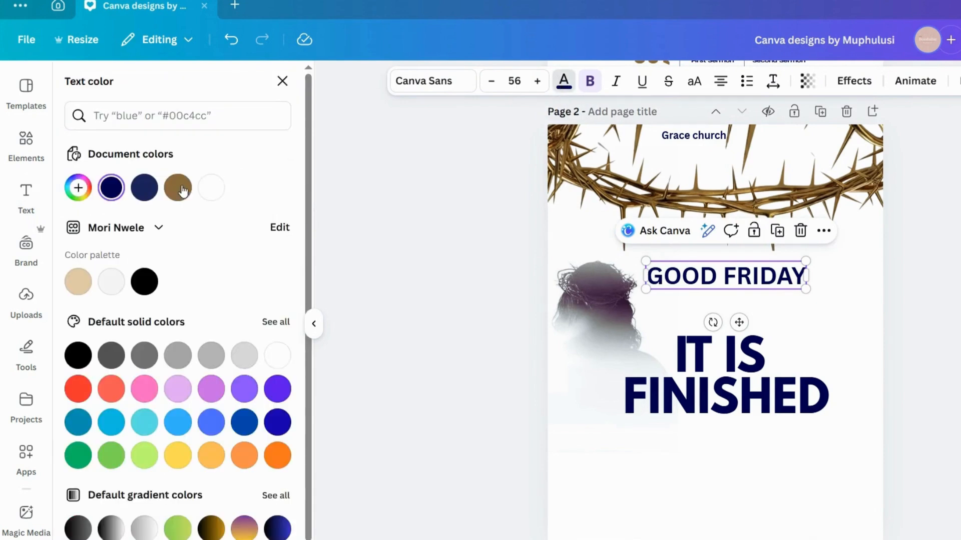
{"action": "left_click", "coordinate": [178, 187]}
{"action": "left_click", "coordinate": [947, 323]}
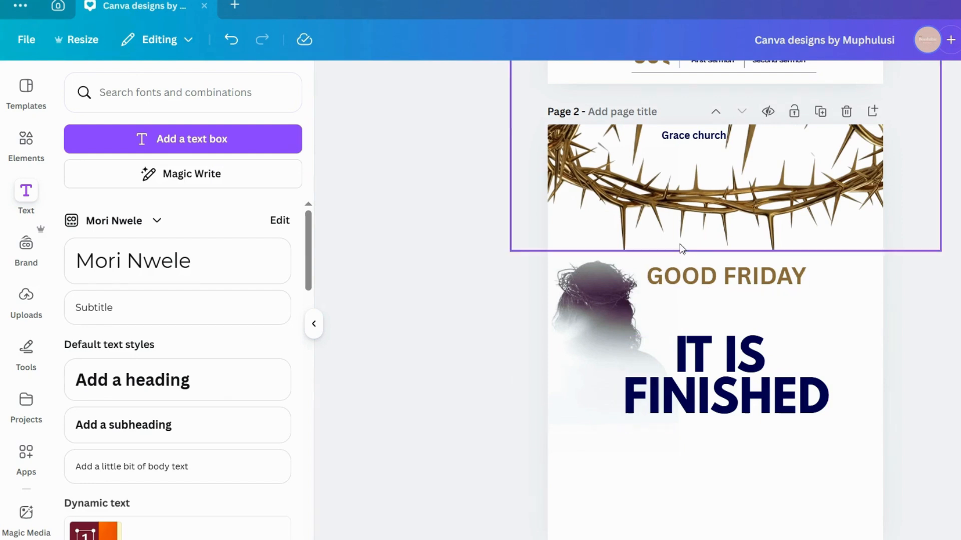
{"action": "left_click", "coordinate": [718, 285]}
{"action": "left_click_drag", "start_coordinate": [718, 285], "coordinate": [728, 282]}
- Duplicate the "Grace church" text to just below "GOOD FRIDAY" and clear the copy's wording
{"action": "left_click", "coordinate": [700, 134]}
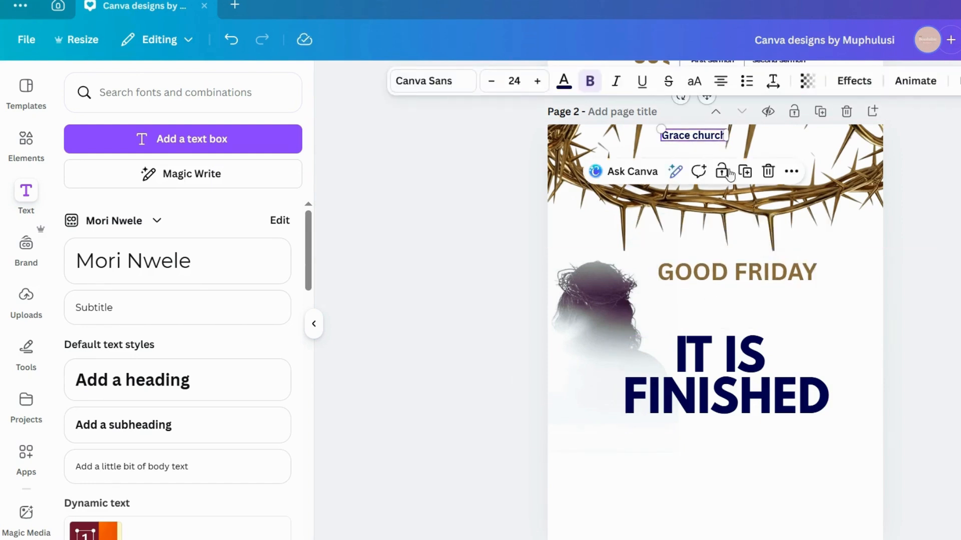
{"action": "left_click_drag", "start_coordinate": [701, 133], "coordinate": [744, 290]}
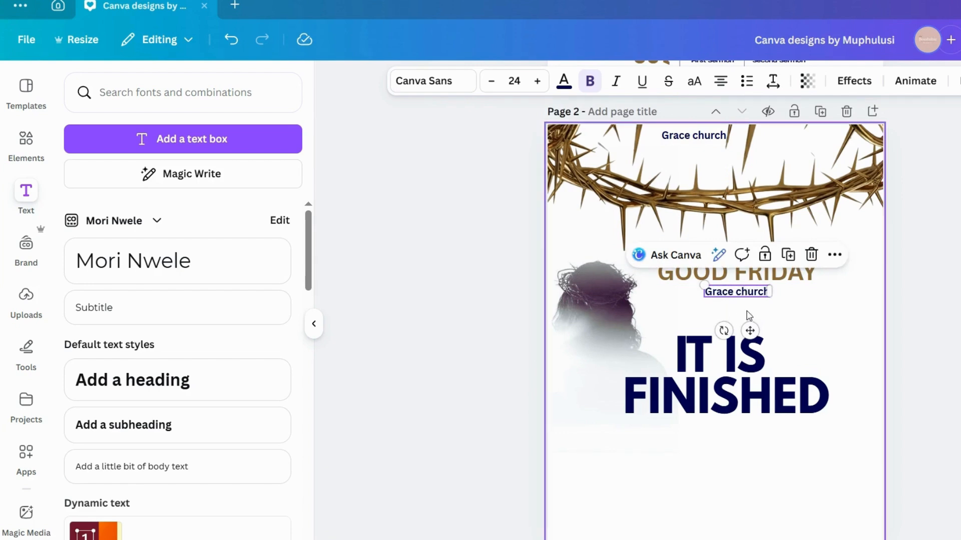
{"action": "double_click", "coordinate": [760, 293]}
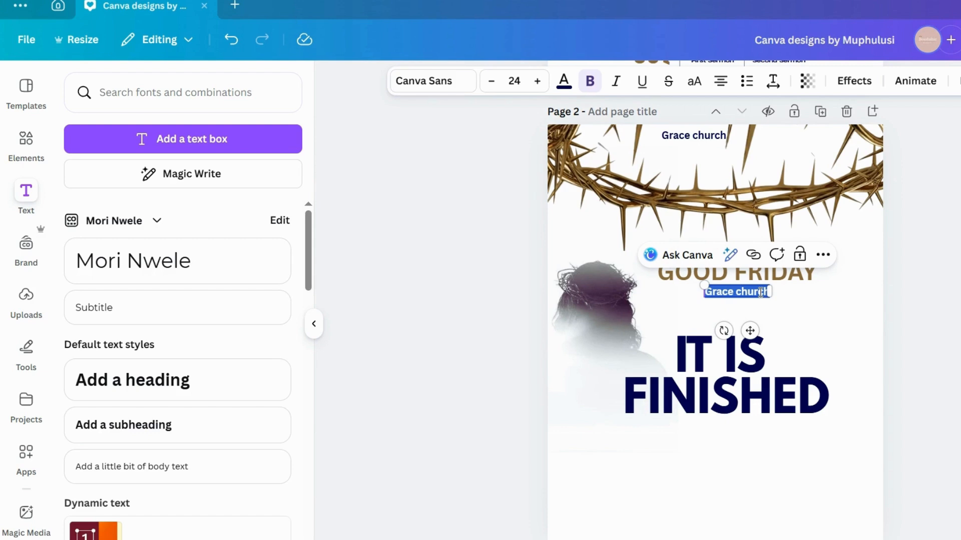
{"action": "key", "text": "BackSpace"}
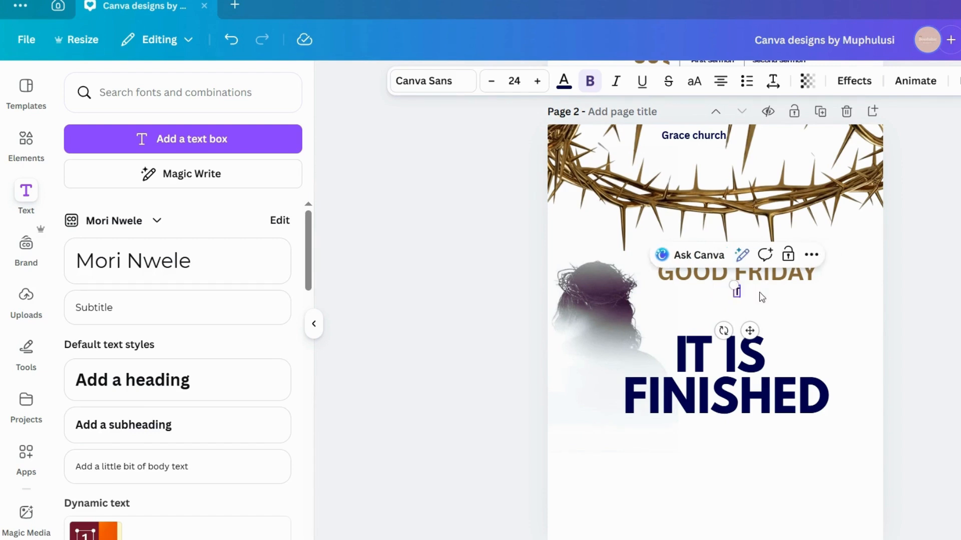
- Write "The Cross. The Sacrifice. The Love" in the emptied text box below "GOOD FRIDAY"
{"action": "type", "text": "The Cross"}
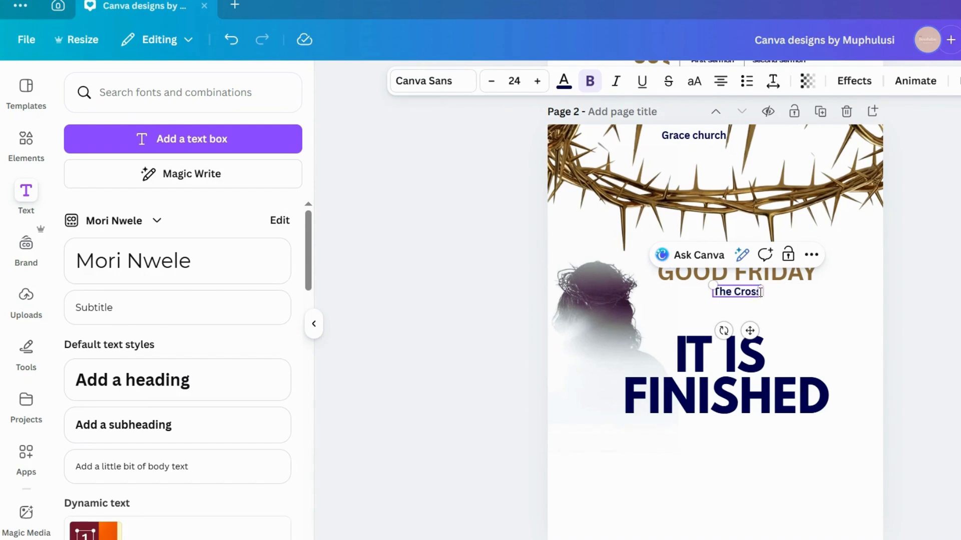
{"action": "type", "text": ". This"}
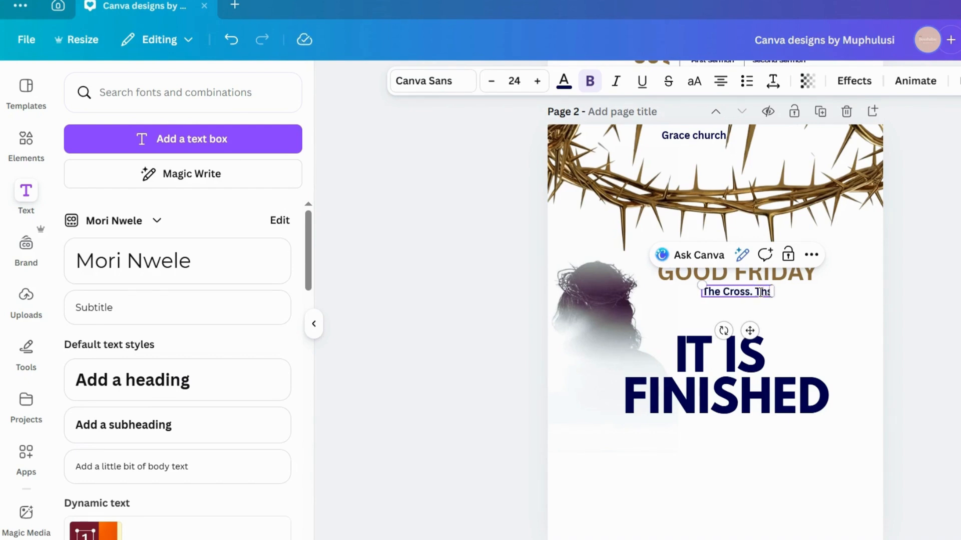
{"action": "key", "text": "BackSpace"}
{"action": "key", "text": "BackSpace"}
{"action": "type", "text": "e"}
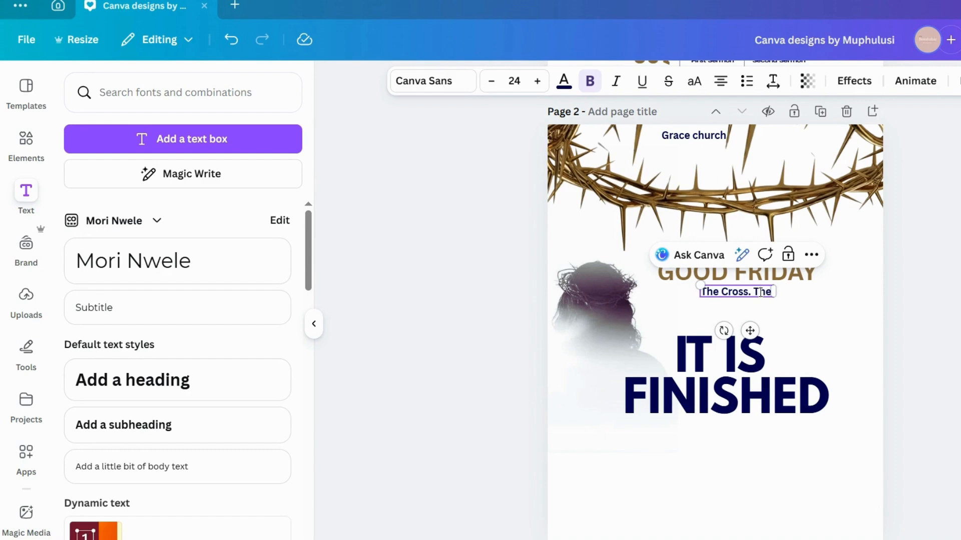
{"action": "type", "text": " Scro"}
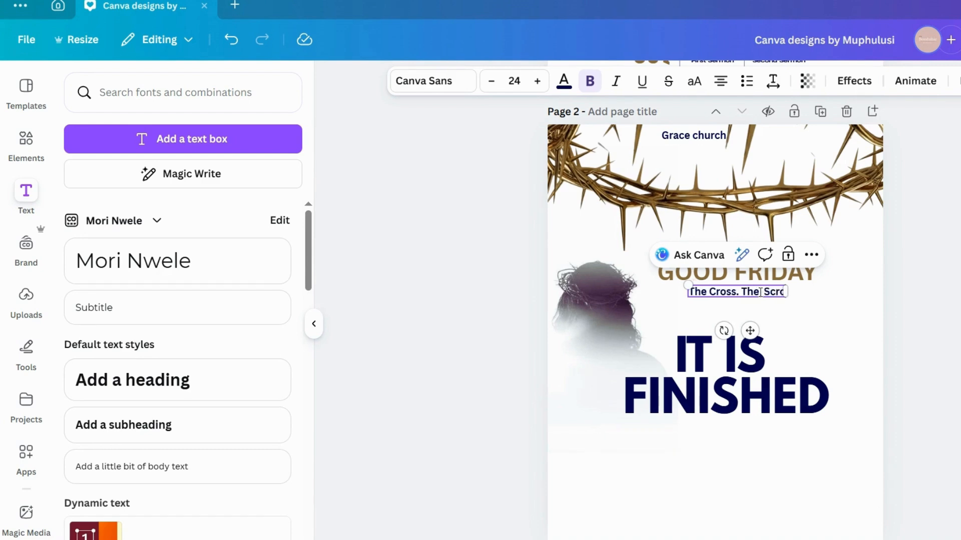
{"action": "key", "text": "BackSpace"}
{"action": "type", "text": "ifice"}
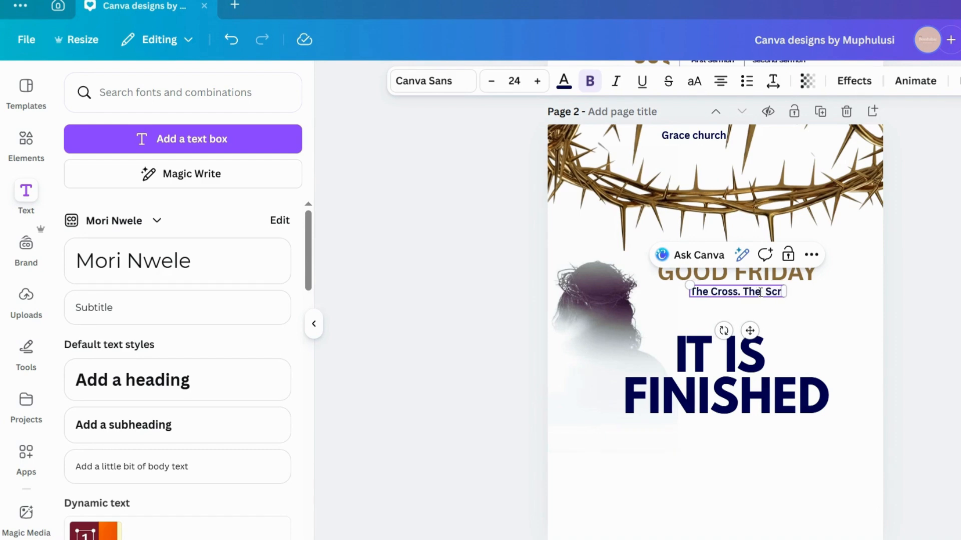
{"action": "type", "text": "."}
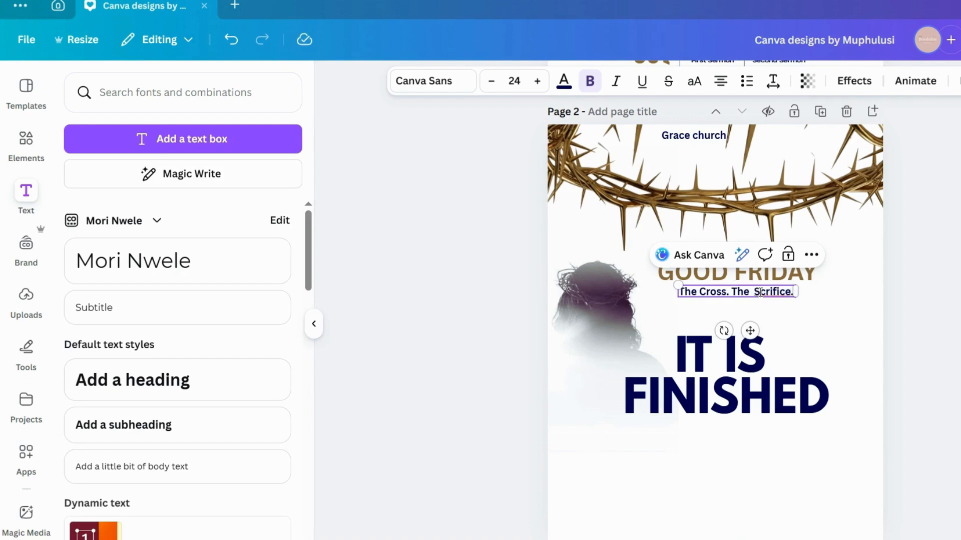
{"action": "left_click", "coordinate": [762, 292]}
{"action": "type", "text": "acrifice."}
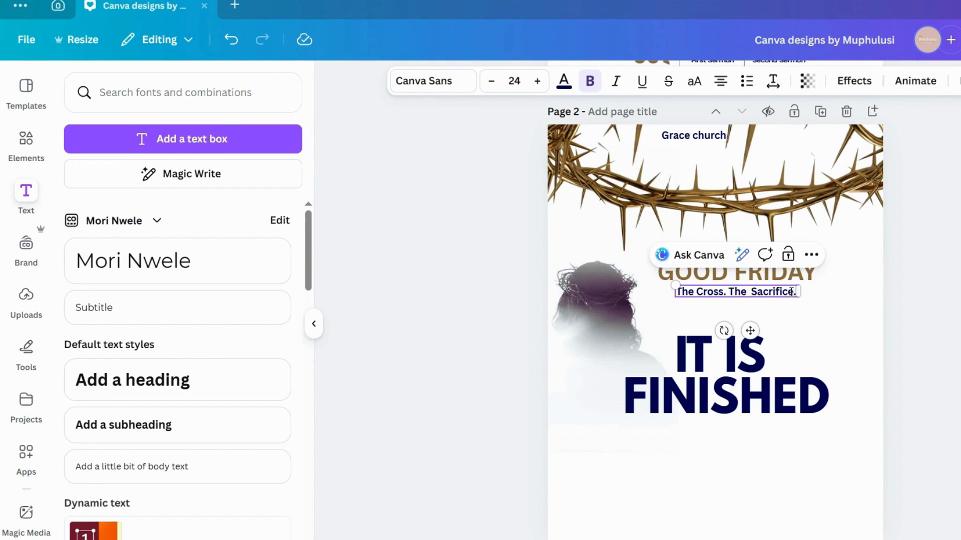
{"action": "type", "text": " T"}
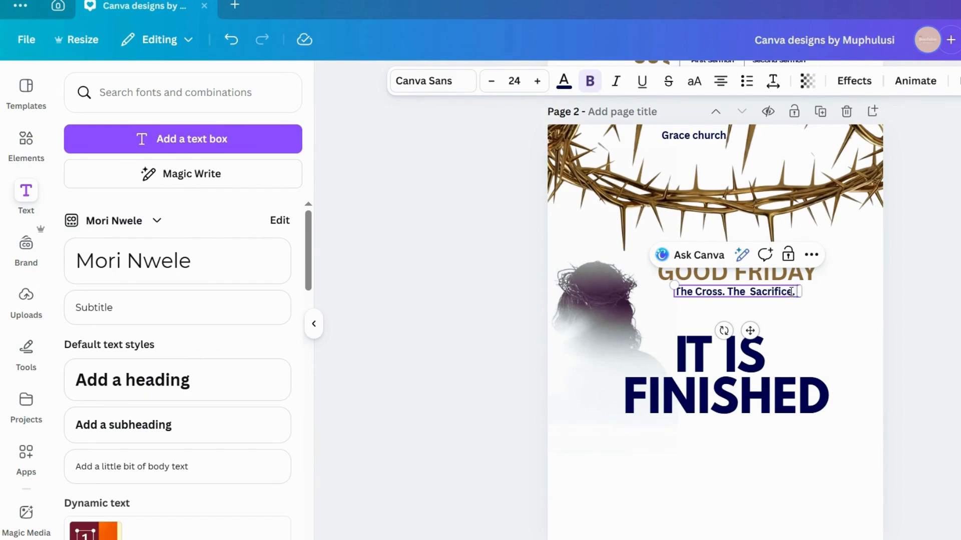
{"action": "type", "text": "he Love"}
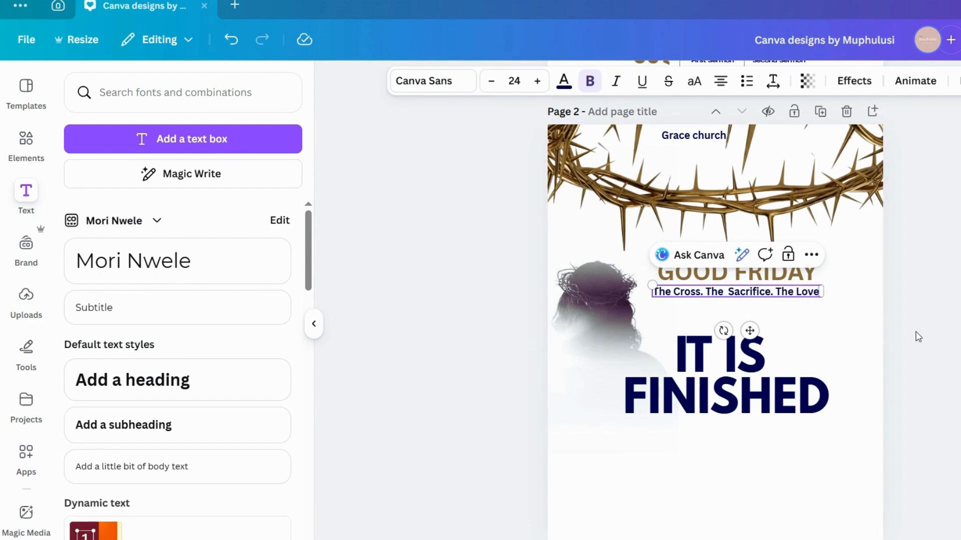
- Set the font size of the "The Cross. The Sacrifice. The Love" tagline to 19
{"action": "left_click", "coordinate": [514, 81]}
{"action": "left_click", "coordinate": [518, 213]}
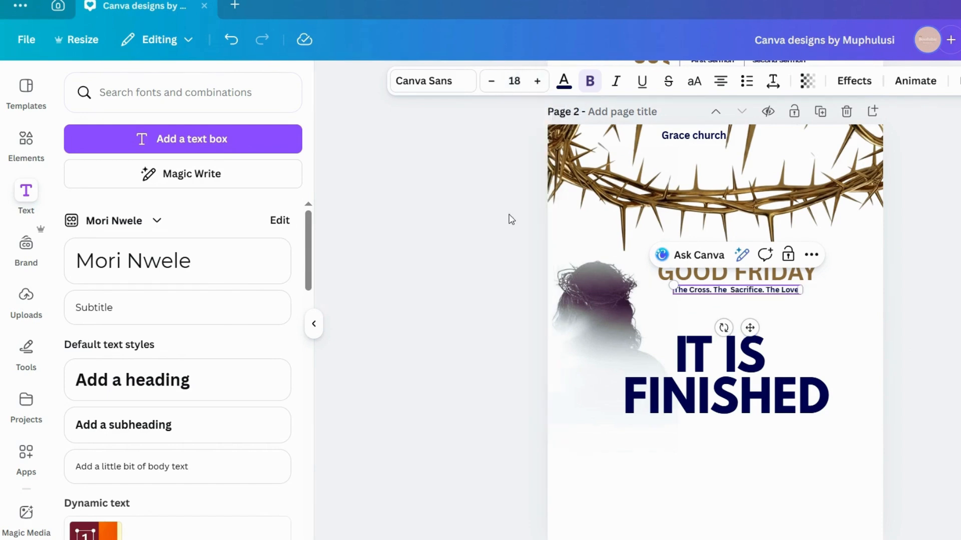
{"action": "left_click", "coordinate": [526, 236]}
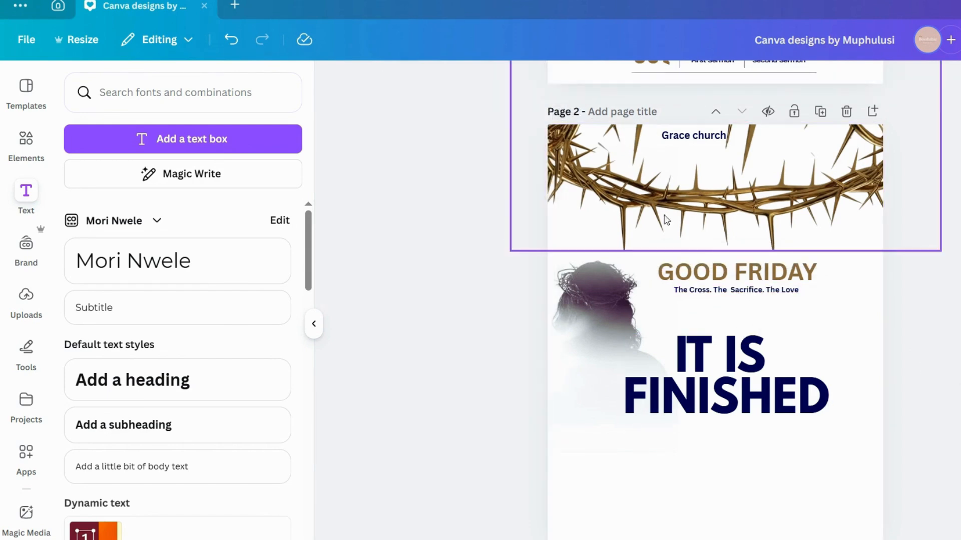
{"action": "left_click", "coordinate": [703, 290]}
{"action": "left_click", "coordinate": [538, 81]}
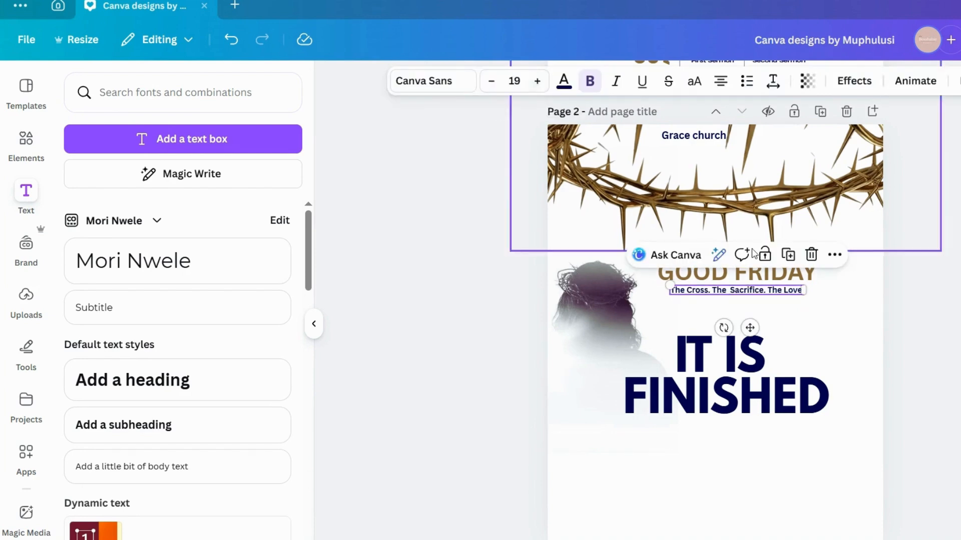
{"action": "left_click", "coordinate": [858, 318]}
{"action": "mouse_move", "coordinate": [781, 381]}
{"action": "left_mouse_down"}
{"action": "mouse_move", "coordinate": [791, 381]}
{"action": "mouse_move", "coordinate": [782, 383]}
{"action": "left_mouse_up"}
{"action": "left_click", "coordinate": [933, 358]}
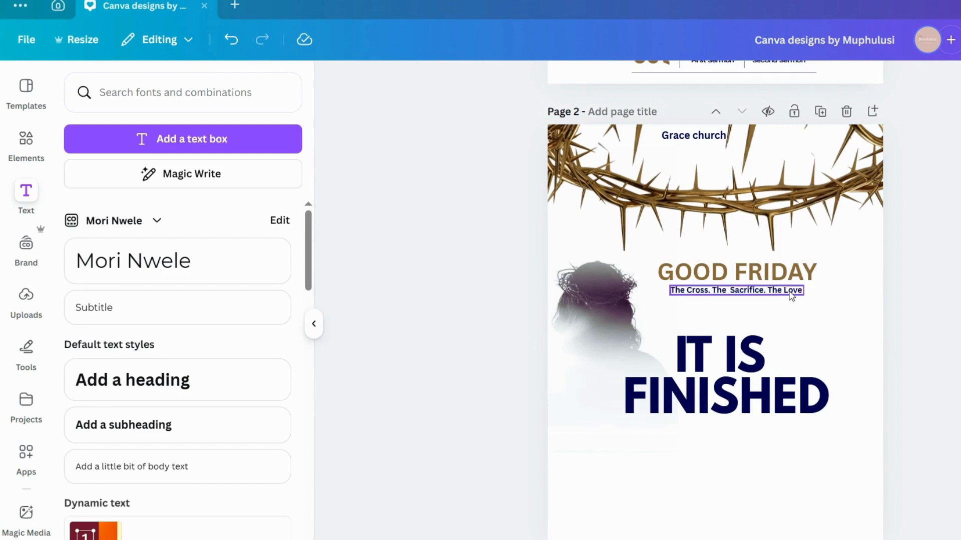
- Duplicate the tagline to just below the "IT IS FINISHED" heading and color the copy brown from the document colors
{"action": "left_click_drag", "start_coordinate": [788, 293], "coordinate": [745, 442]}
{"action": "left_click", "coordinate": [564, 81]}
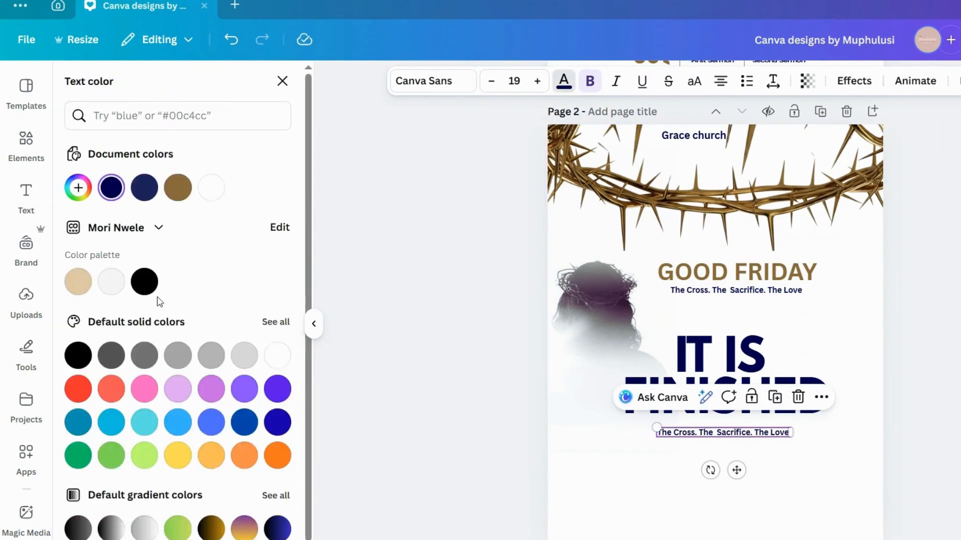
{"action": "left_click", "coordinate": [177, 193]}
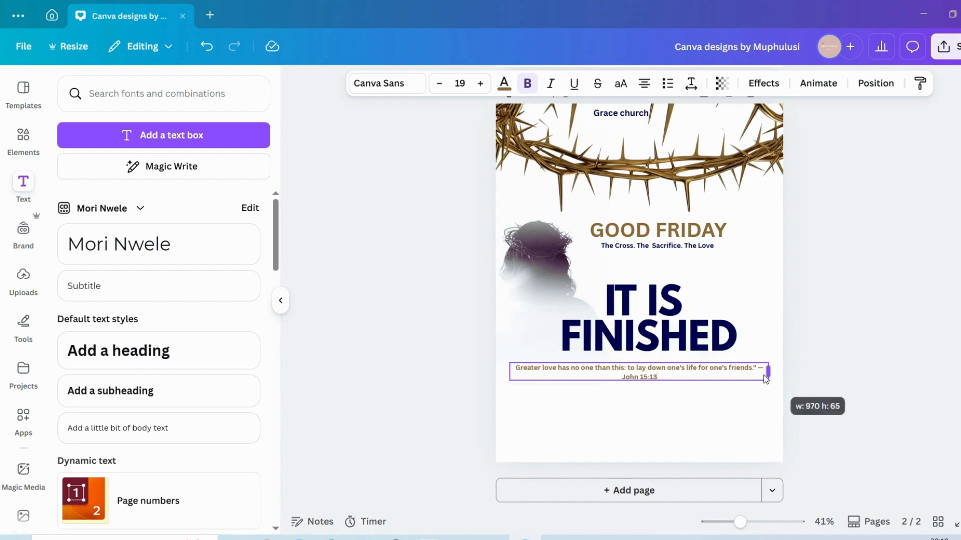
- Narrow the John 15:13 verse text box and center it beneath the "IT IS FINISHED" heading
{"action": "left_click_drag", "start_coordinate": [766, 381], "coordinate": [711, 373]}
{"action": "left_click_drag", "start_coordinate": [622, 410], "coordinate": [659, 407]}
{"action": "left_click", "coordinate": [818, 389]}
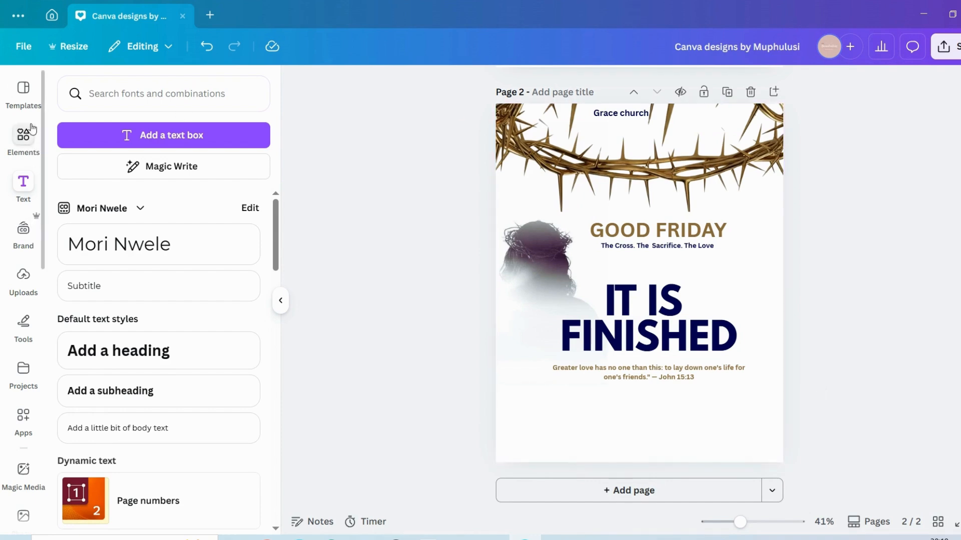
- Add a plain solid line from the shapes collection and place it below the John 15:13 verse
{"action": "left_click", "coordinate": [26, 143]}
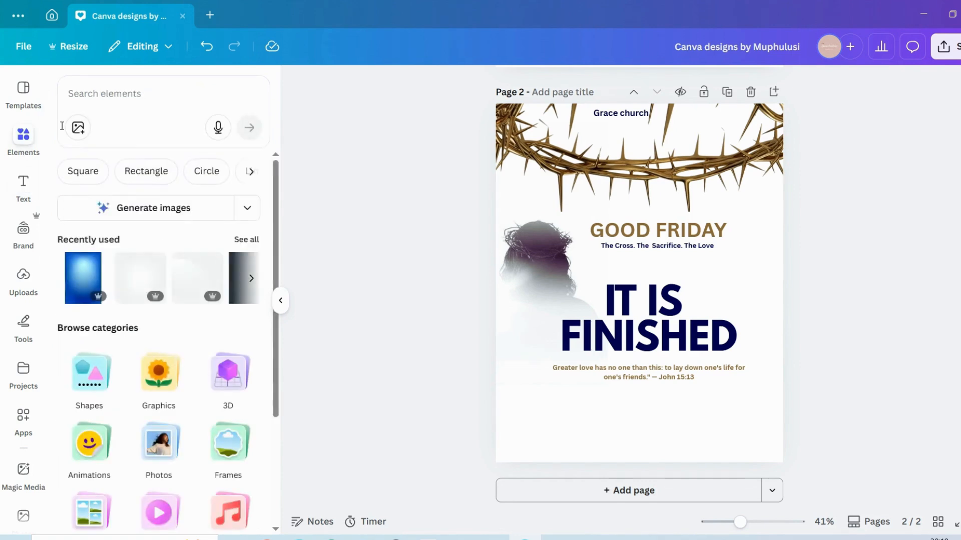
{"action": "left_click", "coordinate": [107, 379]}
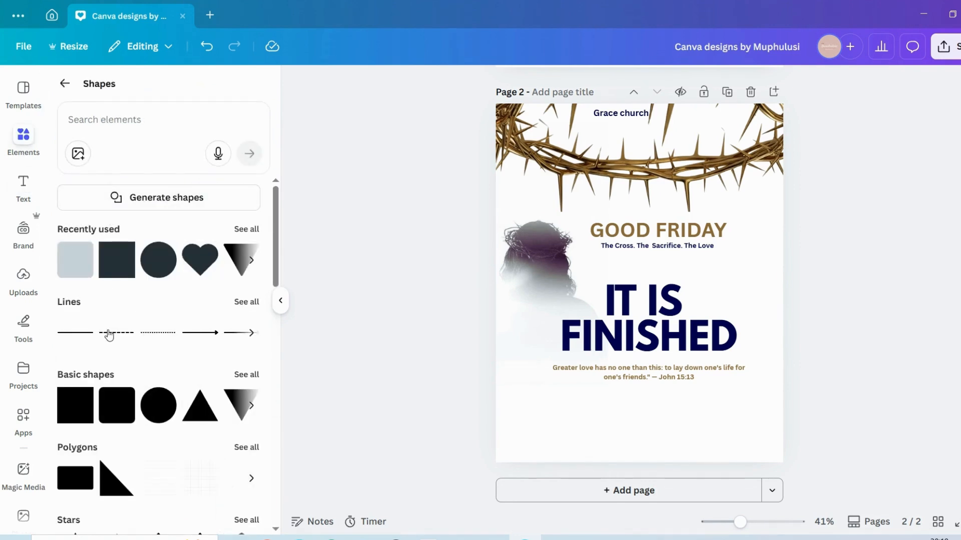
{"action": "left_click", "coordinate": [73, 335]}
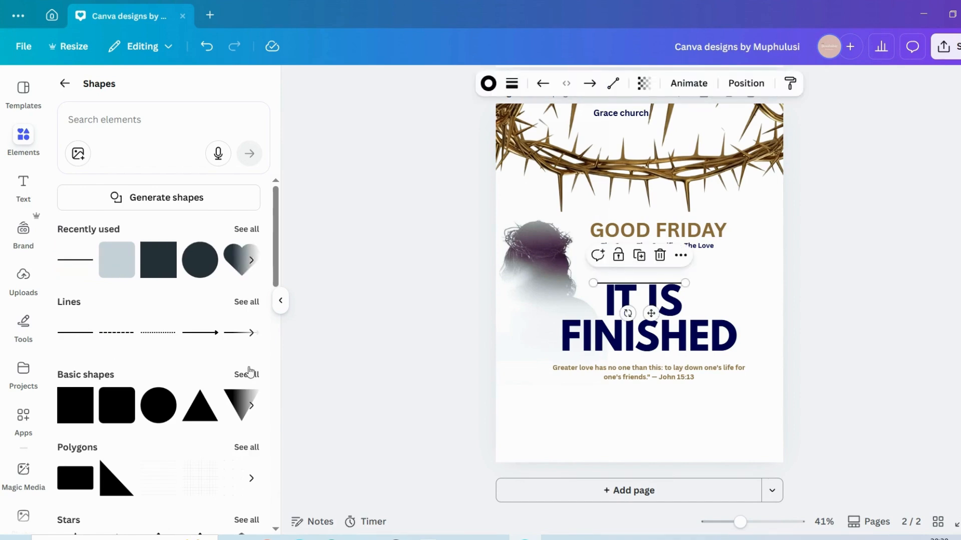
{"action": "left_click_drag", "start_coordinate": [651, 313], "coordinate": [641, 433]}
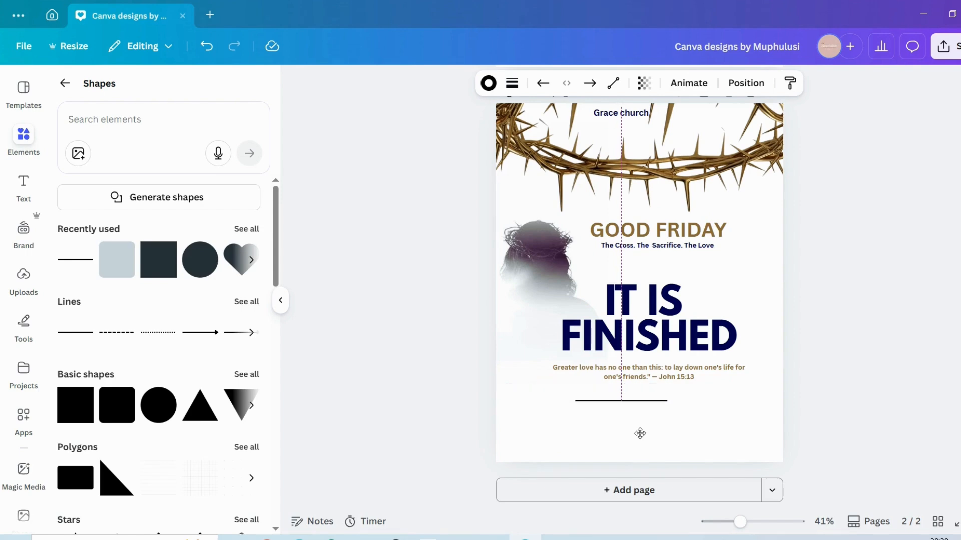
- Set the line's stroke weight to 1 and lengthen it at both ends to match the width of "FINISHED"
{"action": "left_click", "coordinate": [486, 85]}
{"action": "left_click", "coordinate": [511, 83]}
{"action": "left_click_drag", "start_coordinate": [433, 200], "coordinate": [418, 208]}
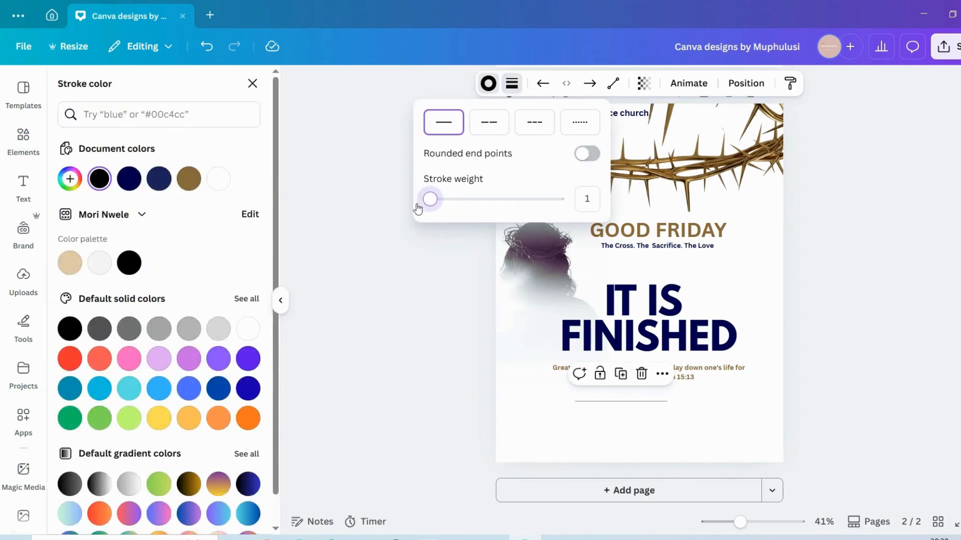
{"action": "left_click_drag", "start_coordinate": [667, 401], "coordinate": [737, 401]}
{"action": "left_click_drag", "start_coordinate": [575, 401], "coordinate": [559, 401]}
{"action": "left_click", "coordinate": [775, 420]}
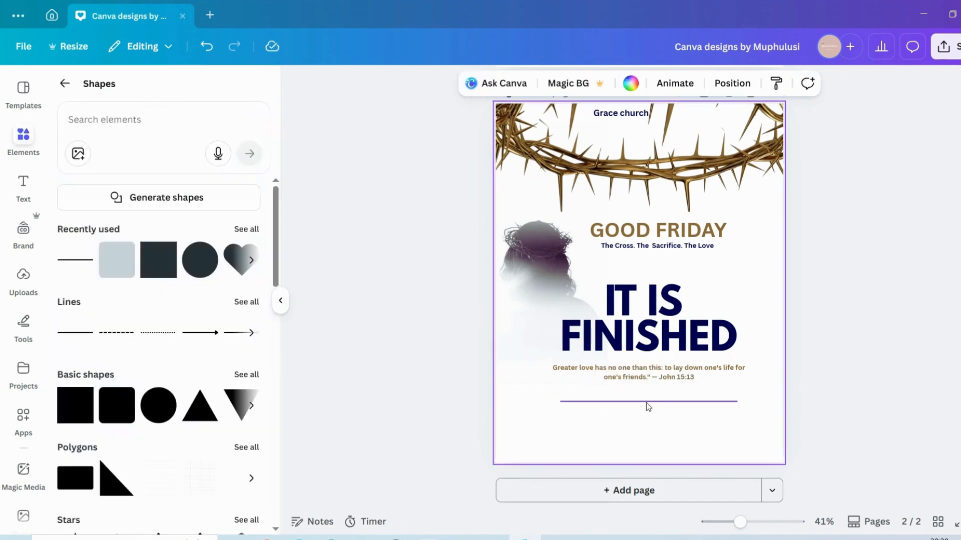
- Duplicate the horizontal line and place the copy parallel below it, near the page's lower edge
{"action": "left_click", "coordinate": [648, 403]}
{"action": "left_click", "coordinate": [649, 374]}
{"action": "left_click_drag", "start_coordinate": [664, 436], "coordinate": [660, 470]}
{"action": "left_click", "coordinate": [830, 409]}
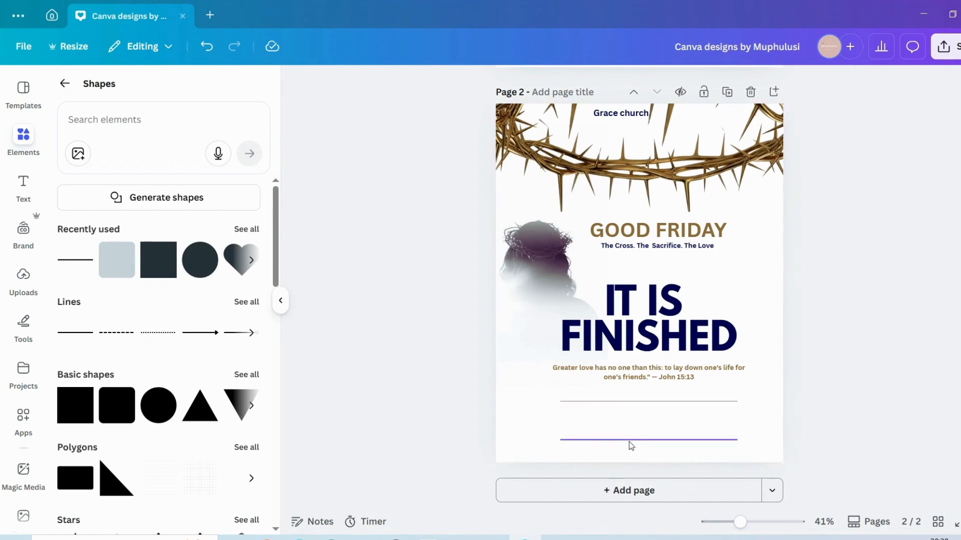
- Duplicate the lower line, shorten the copy to about a third of its length and place it between the two lines
{"action": "left_click", "coordinate": [631, 440]}
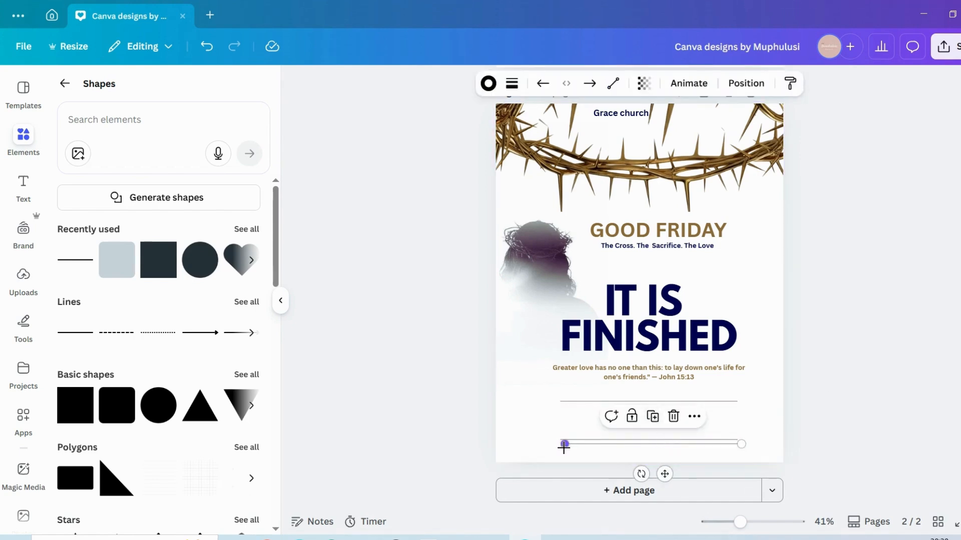
{"action": "left_click", "coordinate": [704, 441]}
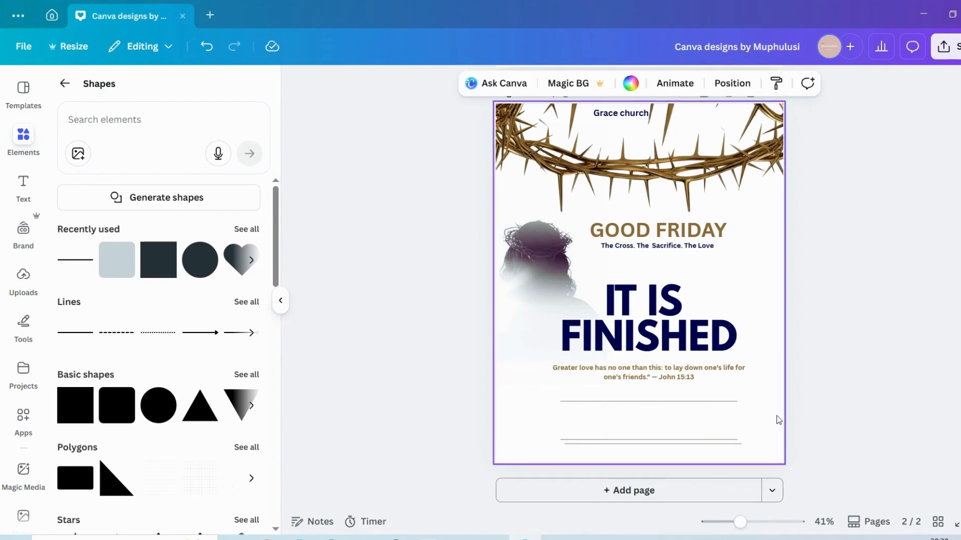
{"action": "left_click", "coordinate": [708, 444]}
{"action": "left_click_drag", "start_coordinate": [664, 473], "coordinate": [661, 452]}
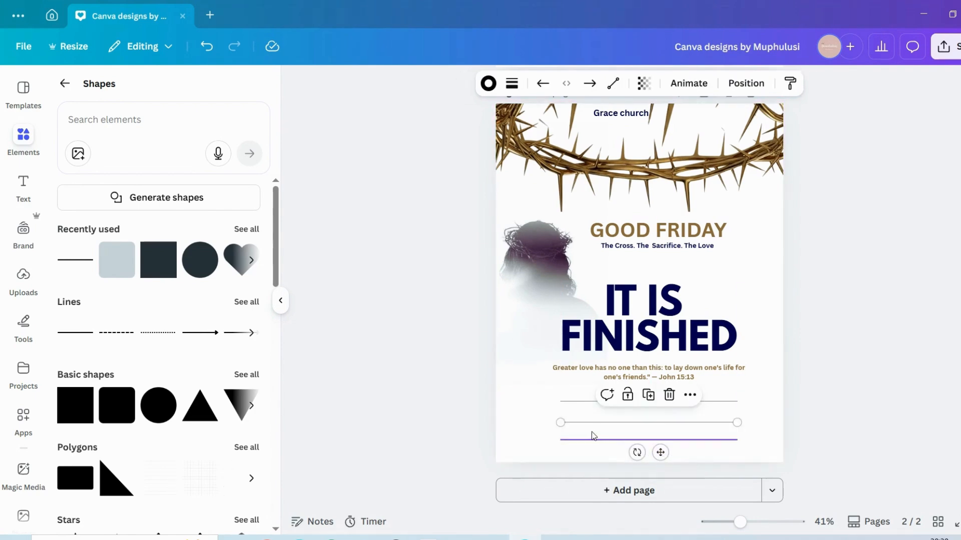
{"action": "left_click_drag", "start_coordinate": [568, 422], "coordinate": [728, 422]}
{"action": "left_click_drag", "start_coordinate": [770, 452], "coordinate": [616, 449]}
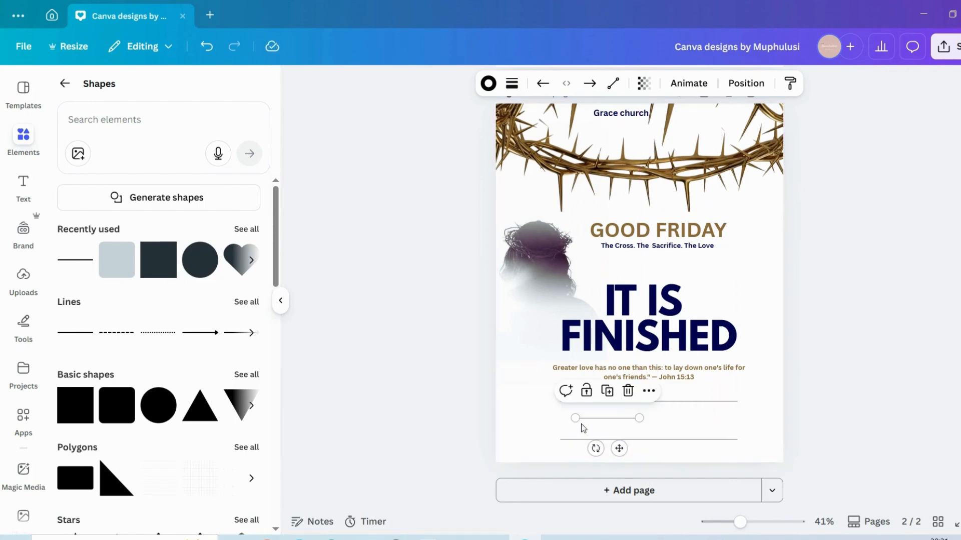
- Rotate the short line upright to form a vertical divider between the two horizontal lines
{"action": "left_click_drag", "start_coordinate": [596, 449], "coordinate": [601, 415]}
{"action": "left_click", "coordinate": [815, 423]}
{"action": "left_click", "coordinate": [633, 420]}
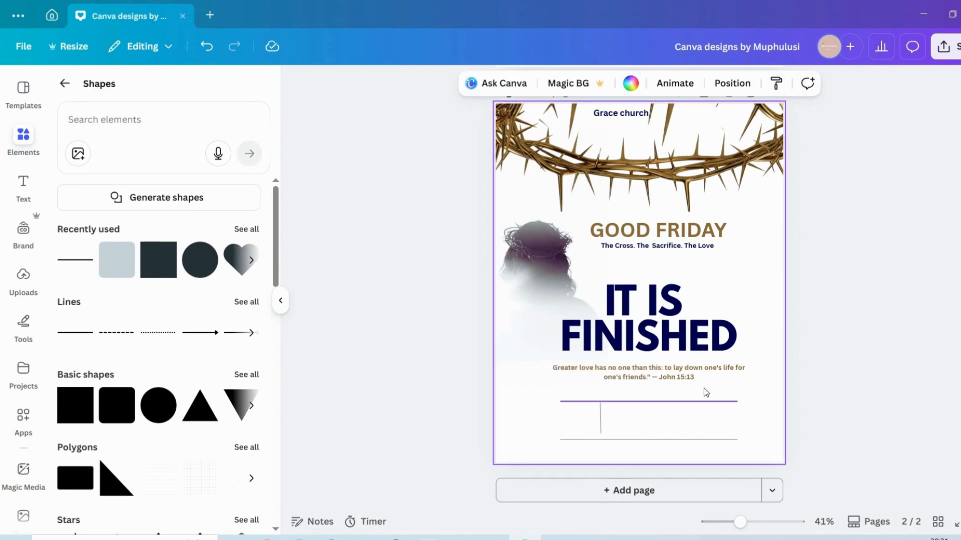
- Duplicate the vertical divider and place the copy further right between the two horizontal lines
{"action": "left_click", "coordinate": [601, 422]}
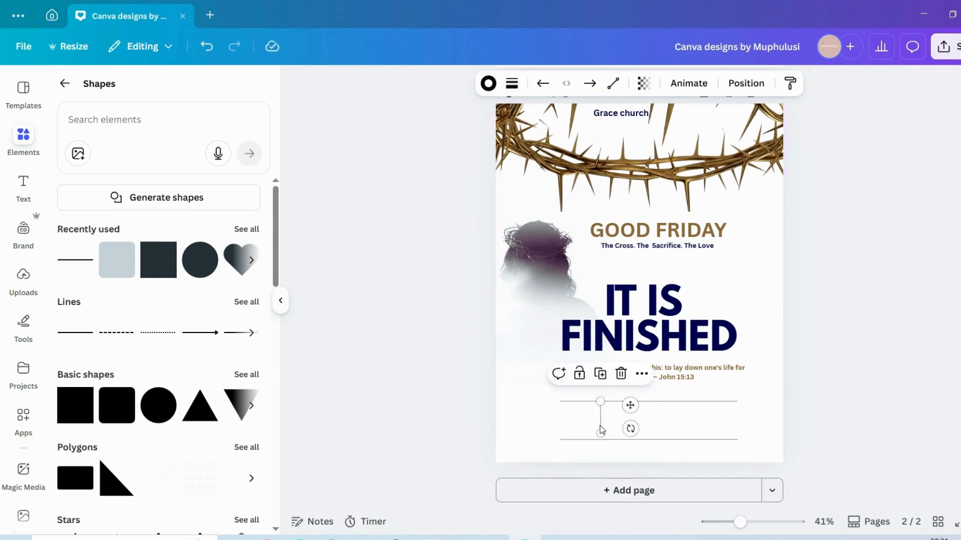
{"action": "left_click", "coordinate": [600, 377]}
{"action": "left_click_drag", "start_coordinate": [631, 409], "coordinate": [695, 413]}
{"action": "left_click", "coordinate": [880, 415]}
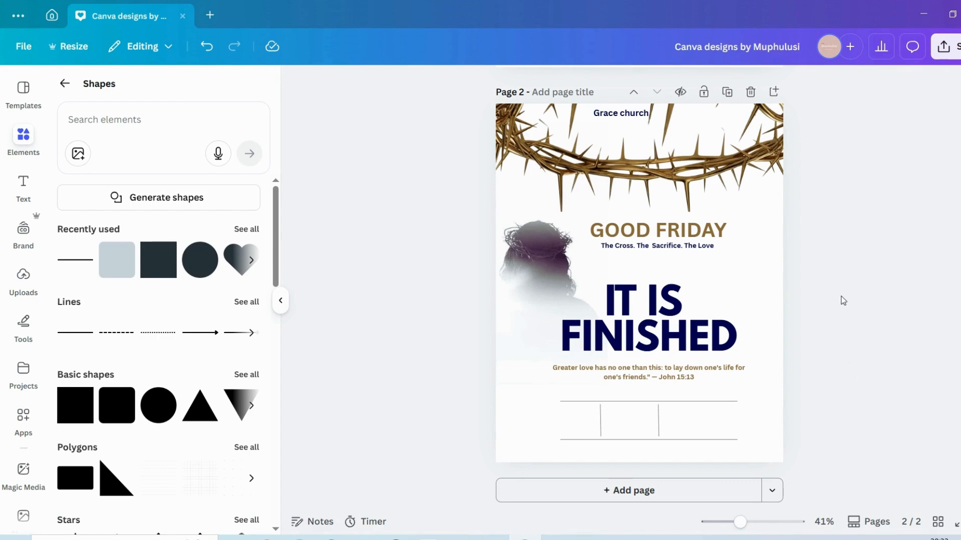
- Duplicate the "GOOD FRIDAY" text to the left of the John 15:13 verse and change the copy's wording to "03"
{"action": "left_click", "coordinate": [698, 229]}
{"action": "left_click", "coordinate": [707, 193]}
{"action": "left_click_drag", "start_coordinate": [702, 237], "coordinate": [560, 384]}
{"action": "double_click", "coordinate": [560, 384]}
{"action": "key", "text": "BackSpace"}
{"action": "type", "text": "03"}
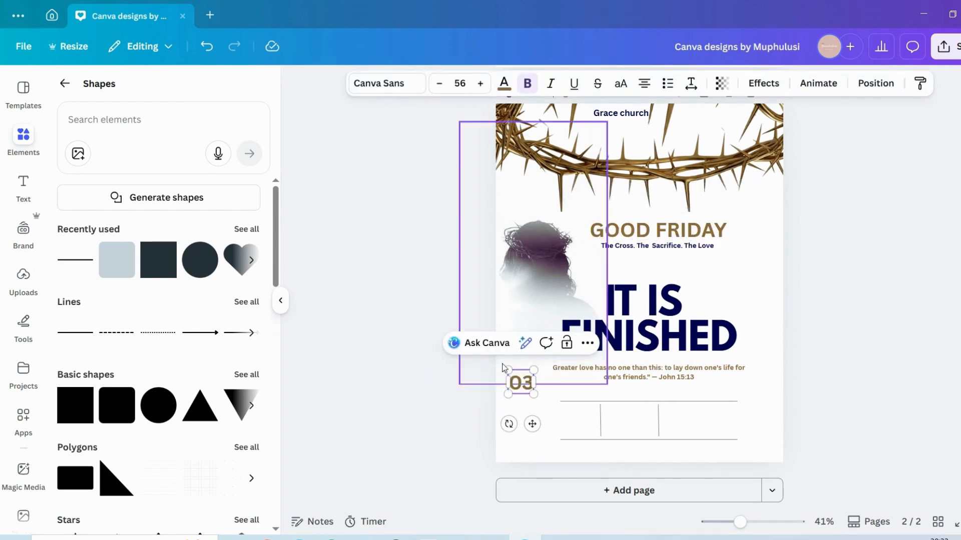
- Place the "03" text between the two horizontal lines, before the first vertical divider, and set its font size to 80
{"action": "left_click_drag", "start_coordinate": [532, 424], "coordinate": [580, 463]}
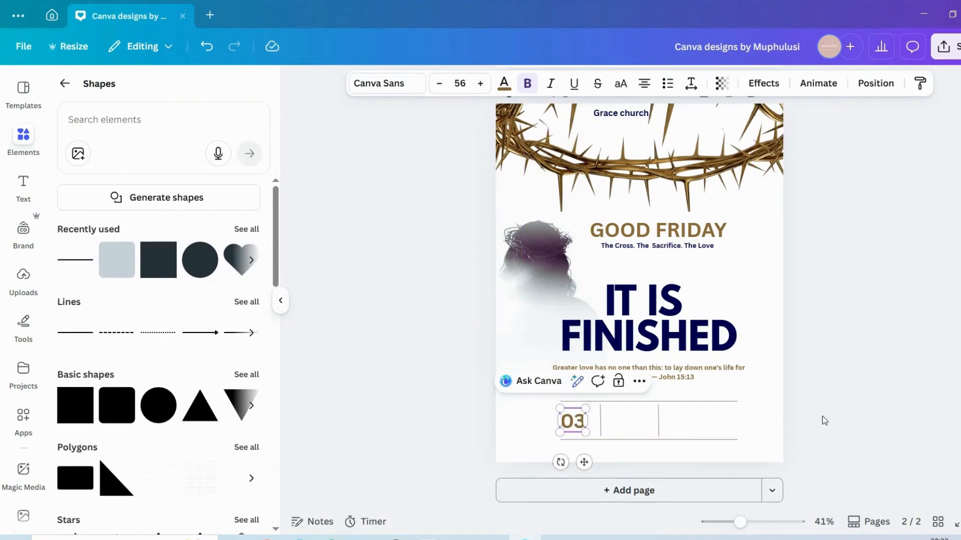
{"action": "left_click", "coordinate": [838, 415]}
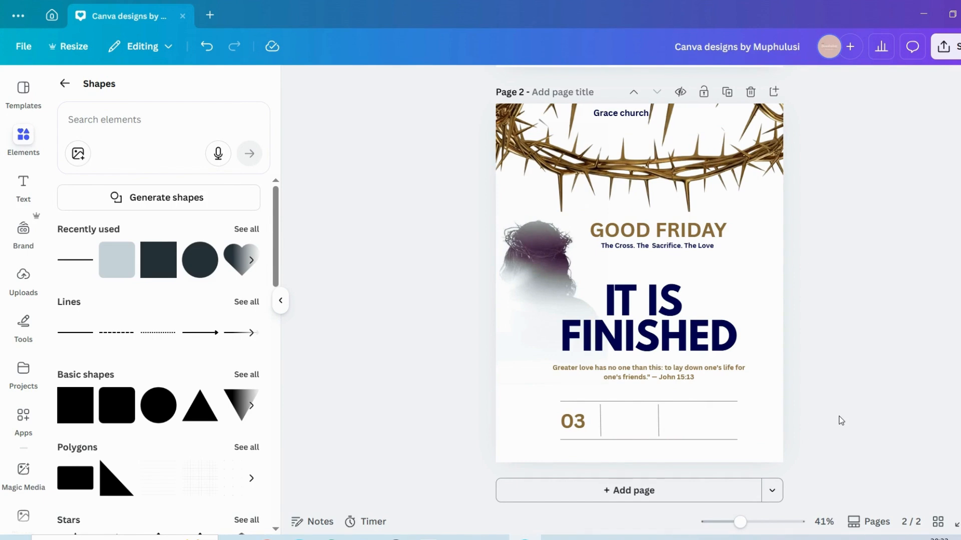
{"action": "left_click", "coordinate": [573, 421]}
{"action": "left_click", "coordinate": [479, 83]}
{"action": "left_click", "coordinate": [479, 83]}
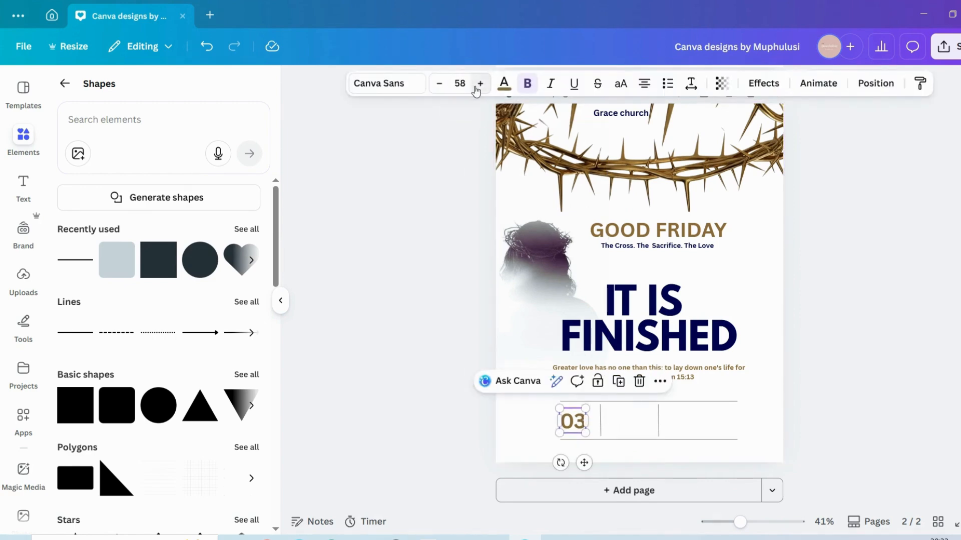
{"action": "left_click", "coordinate": [477, 85]}
{"action": "left_click", "coordinate": [477, 85]}
{"action": "left_click", "coordinate": [478, 85]}
{"action": "left_click", "coordinate": [478, 85]}
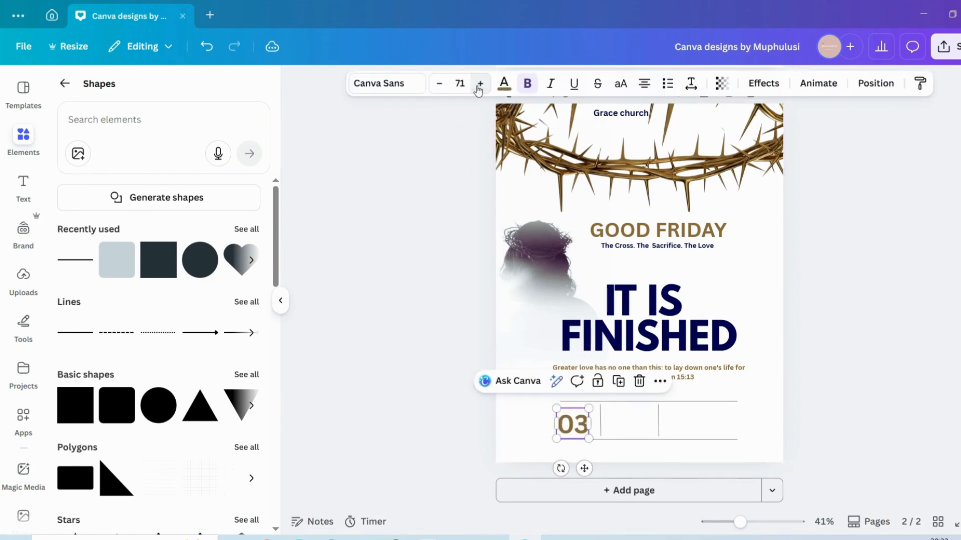
{"action": "left_click", "coordinate": [460, 84]}
{"action": "left_click", "coordinate": [453, 281]}
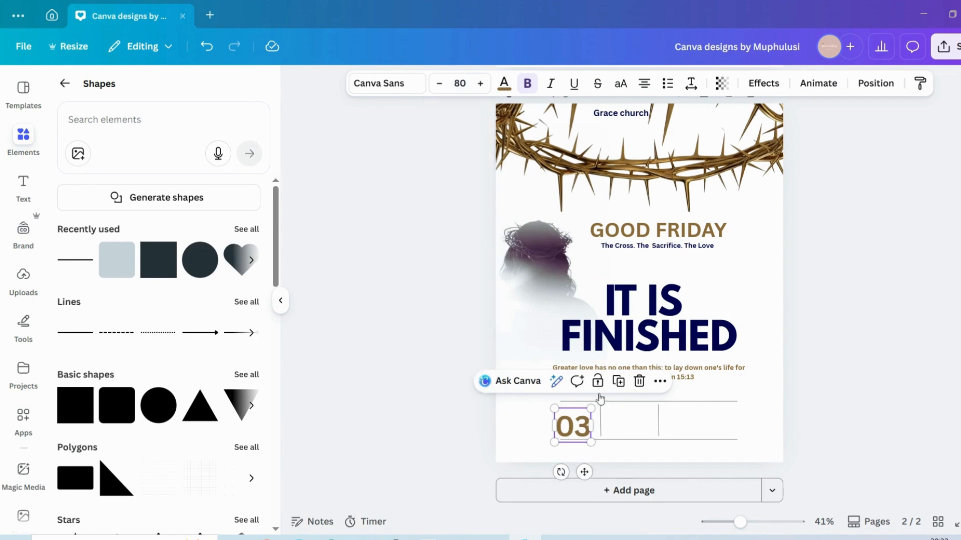
{"action": "left_click_drag", "start_coordinate": [572, 425], "coordinate": [572, 421]}
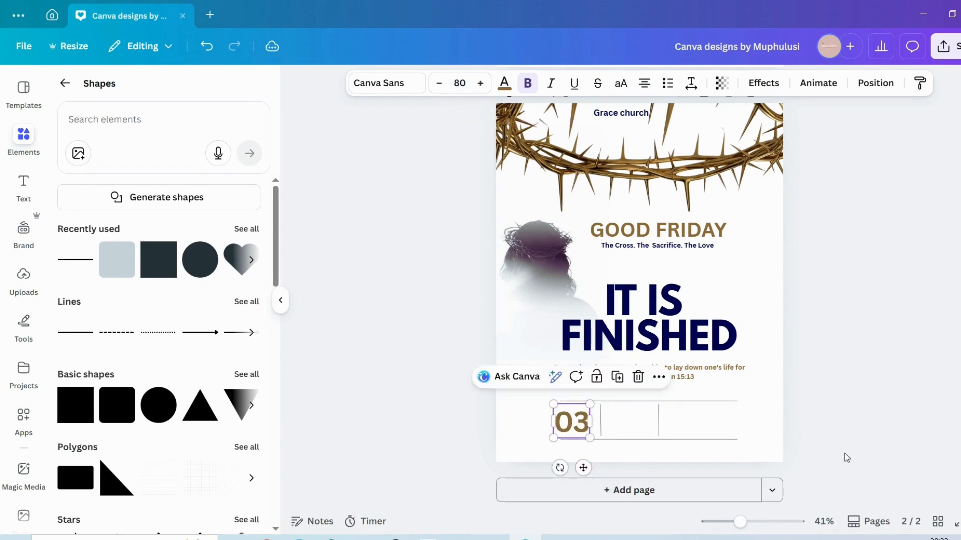
{"action": "left_click", "coordinate": [847, 458]}
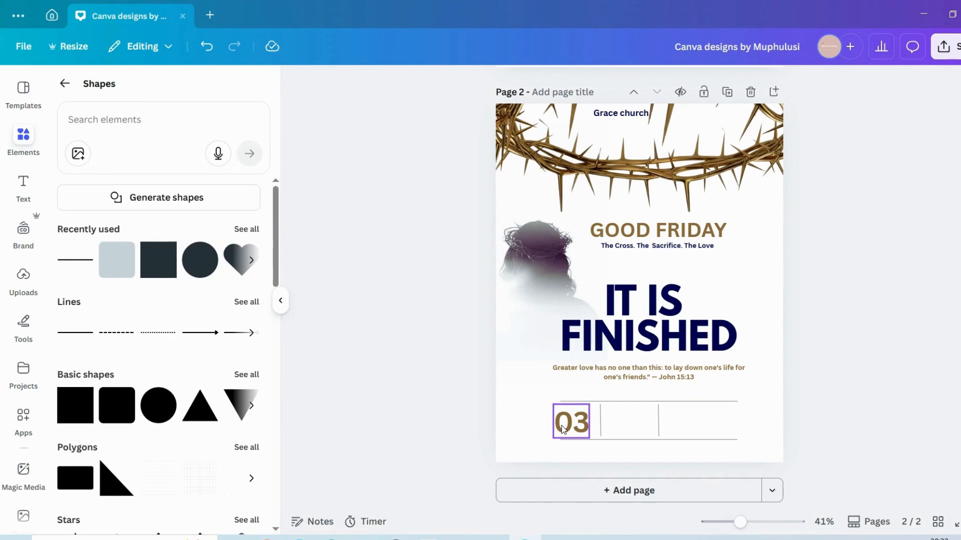
- Duplicate the "03" text into the space between the two vertical dividers and set the copy's font size to 48
{"action": "left_click", "coordinate": [625, 115]}
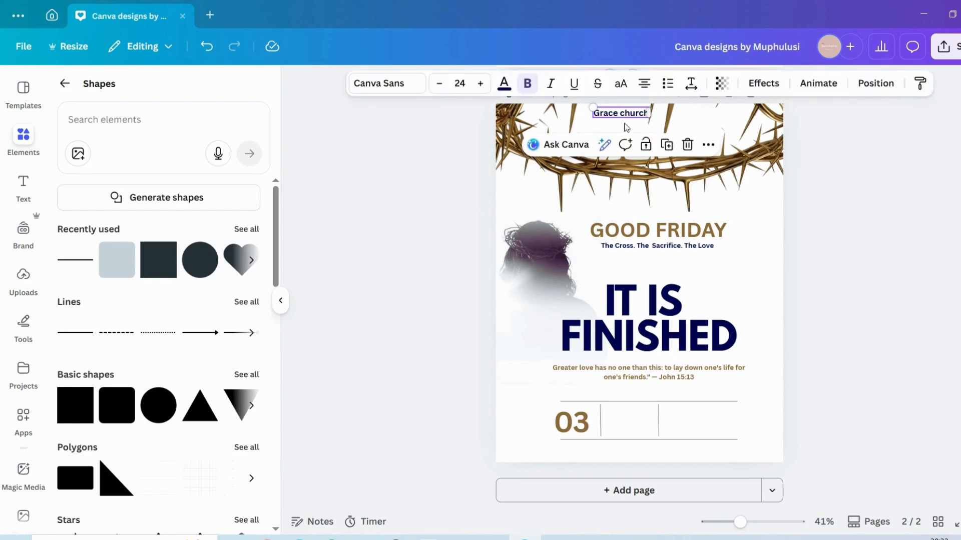
{"action": "left_click", "coordinate": [571, 422]}
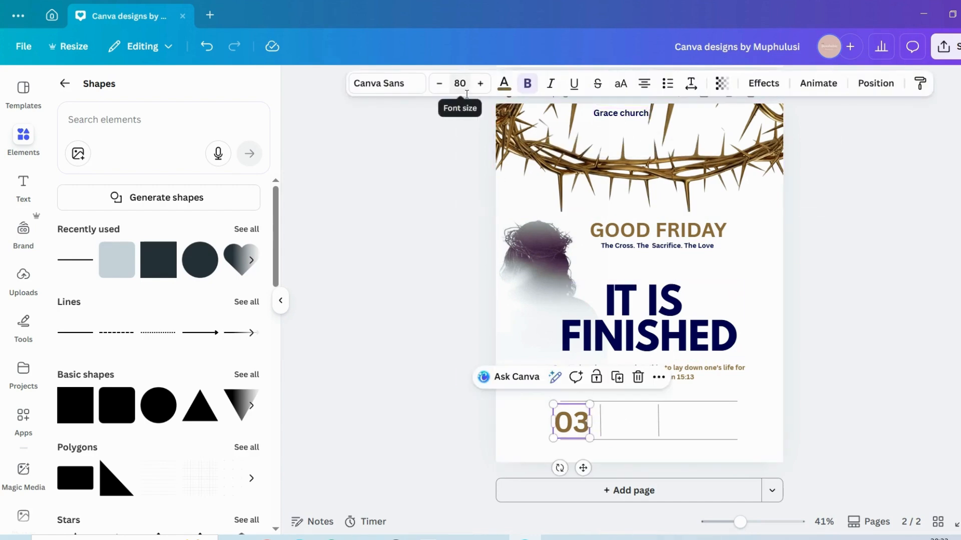
{"action": "left_click", "coordinate": [617, 377]}
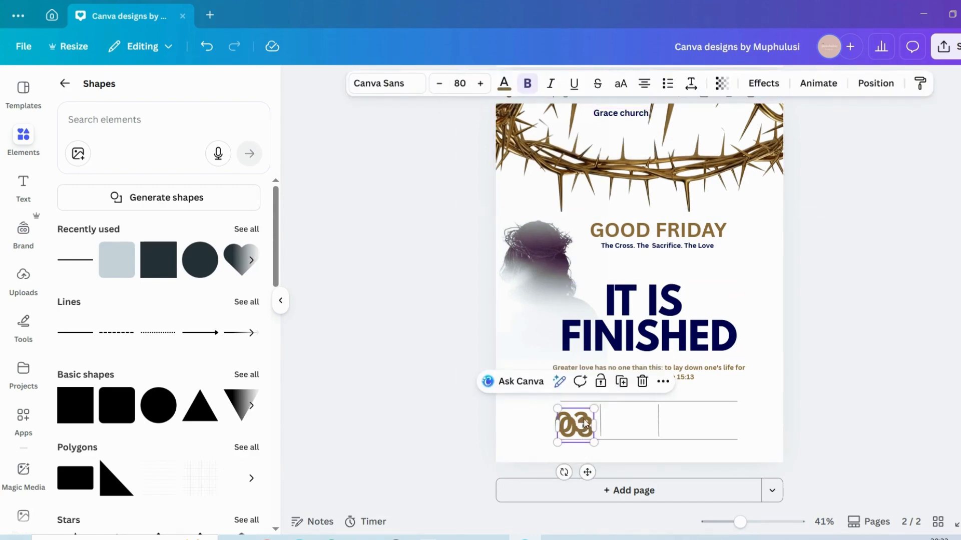
{"action": "left_click_drag", "start_coordinate": [585, 424], "coordinate": [639, 418]}
{"action": "left_click", "coordinate": [460, 83]}
{"action": "scroll", "coordinate": [457, 229], "scroll_direction": "up", "scroll_amount": 1}
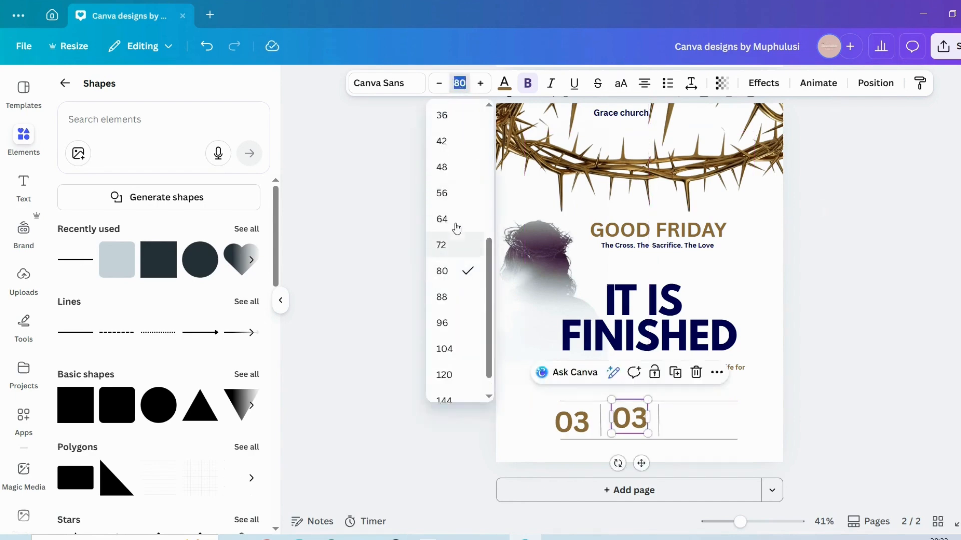
{"action": "scroll", "coordinate": [457, 229], "scroll_direction": "up", "scroll_amount": 2}
{"action": "left_click", "coordinate": [454, 285]}
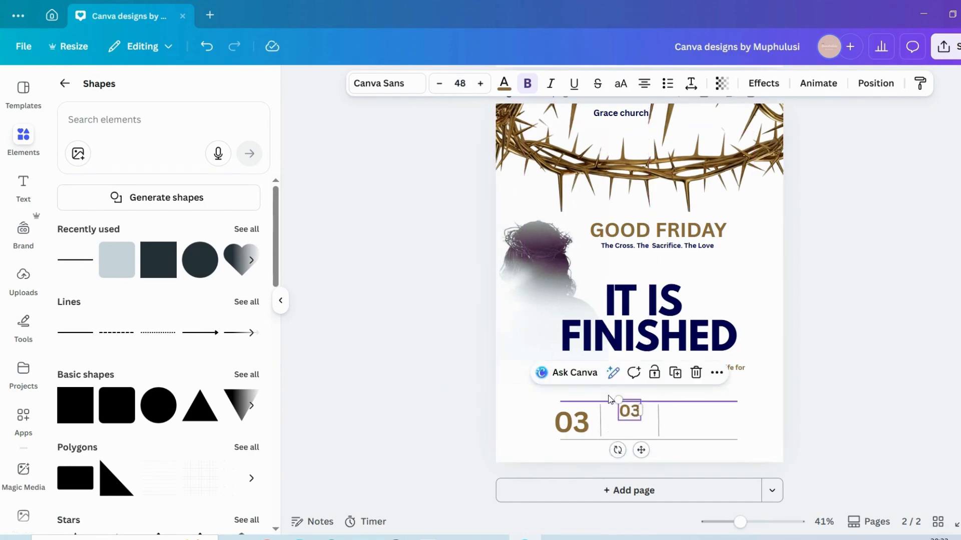
- Change the copied "03" between the dividers to "08. 30" and move it slightly down from the upper line
{"action": "double_click", "coordinate": [632, 413]}
{"action": "key", "text": "BackSpace"}
{"action": "type", "text": "08"}
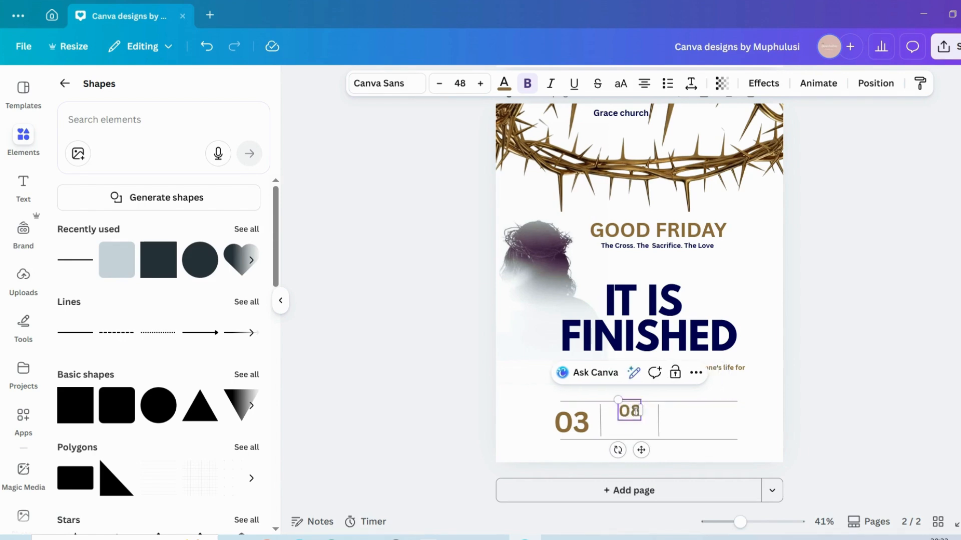
{"action": "type", "text": ". 30"}
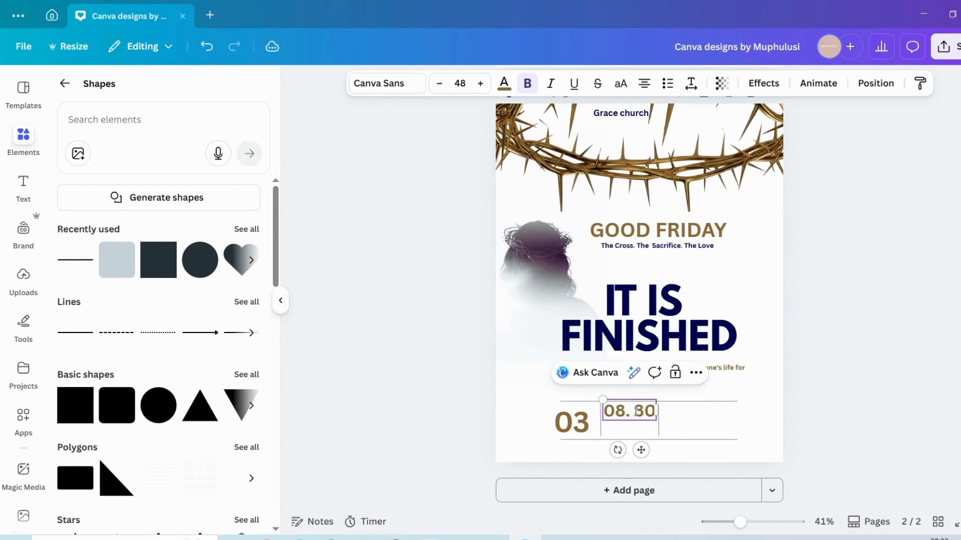
{"action": "left_click", "coordinate": [753, 418]}
{"action": "left_click_drag", "start_coordinate": [632, 413], "coordinate": [628, 421]}
- Set the font of both the "03" and "08. 30" texts to Bebas Neue
{"action": "left_click", "coordinate": [572, 422]}
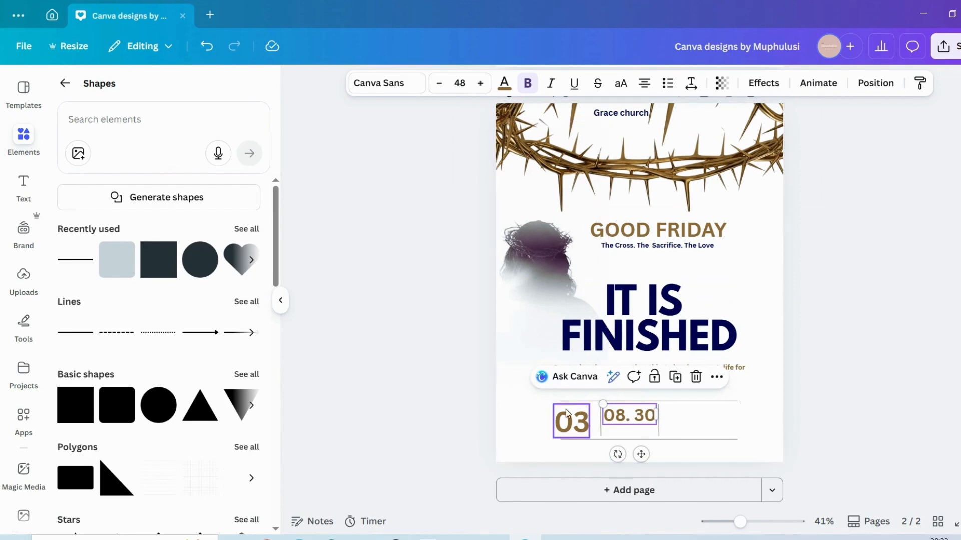
{"action": "left_click", "coordinate": [384, 85]}
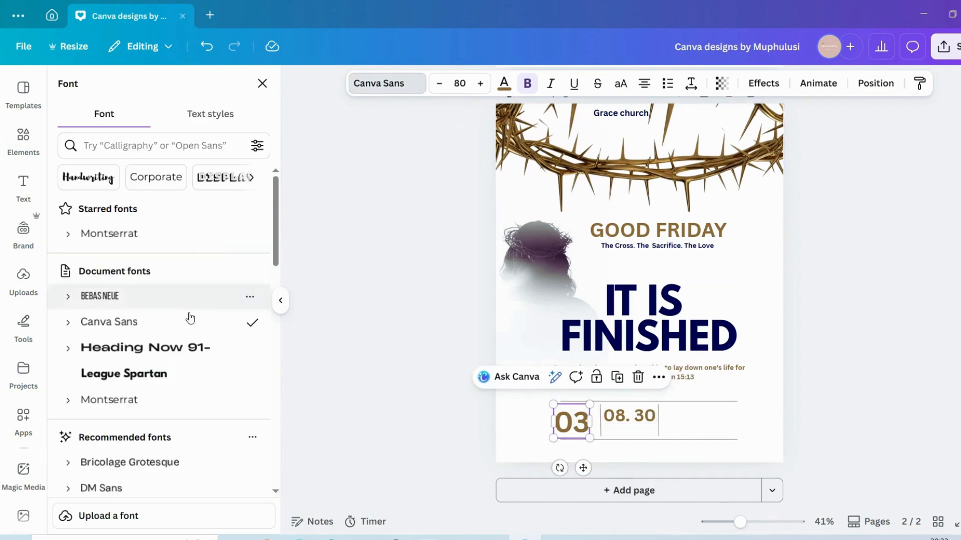
{"action": "left_click", "coordinate": [183, 380]}
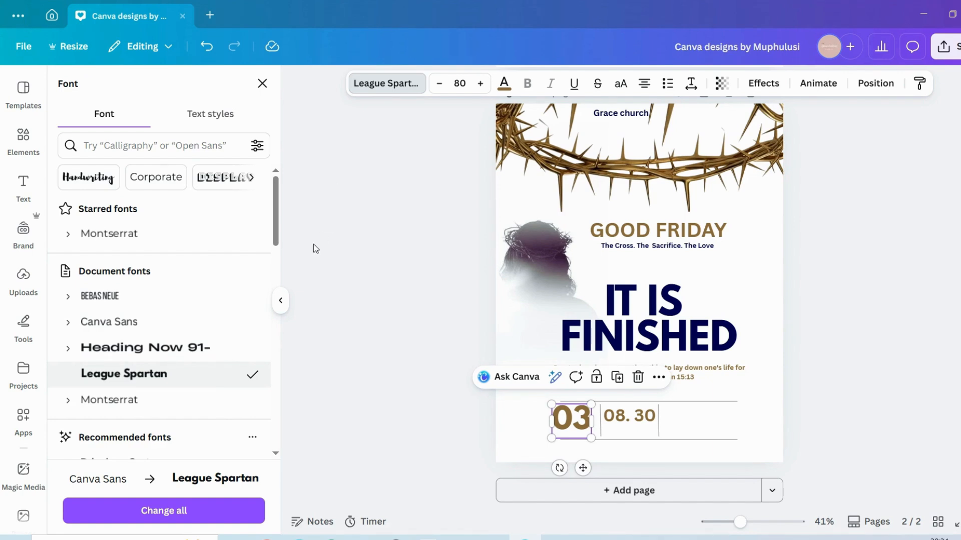
{"action": "left_click", "coordinate": [150, 296]}
{"action": "left_click", "coordinate": [629, 415]}
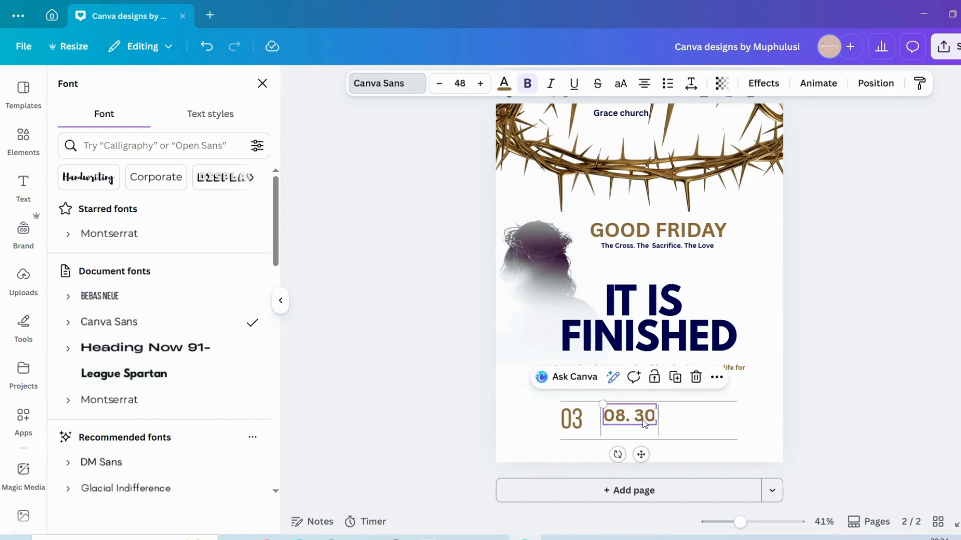
{"action": "left_click", "coordinate": [133, 297]}
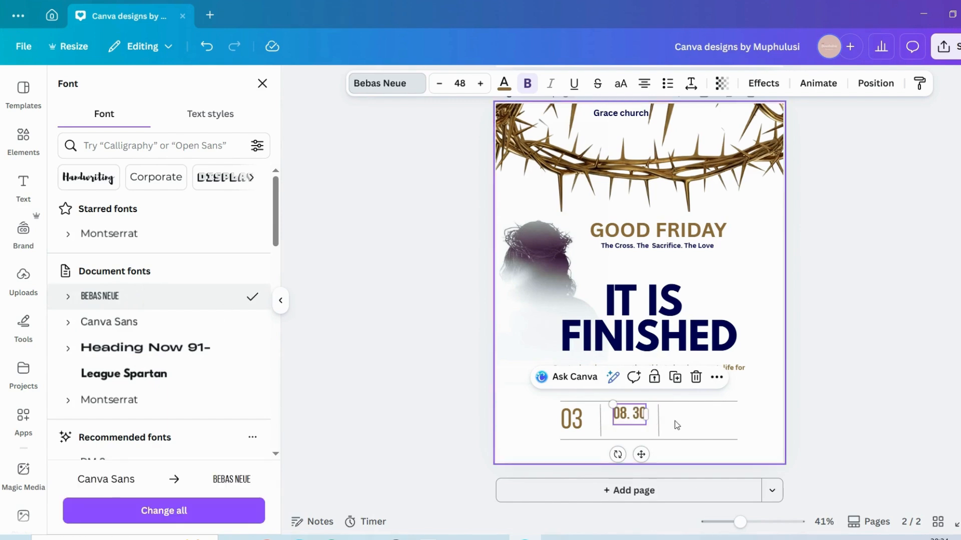
{"action": "left_click", "coordinate": [872, 369]}
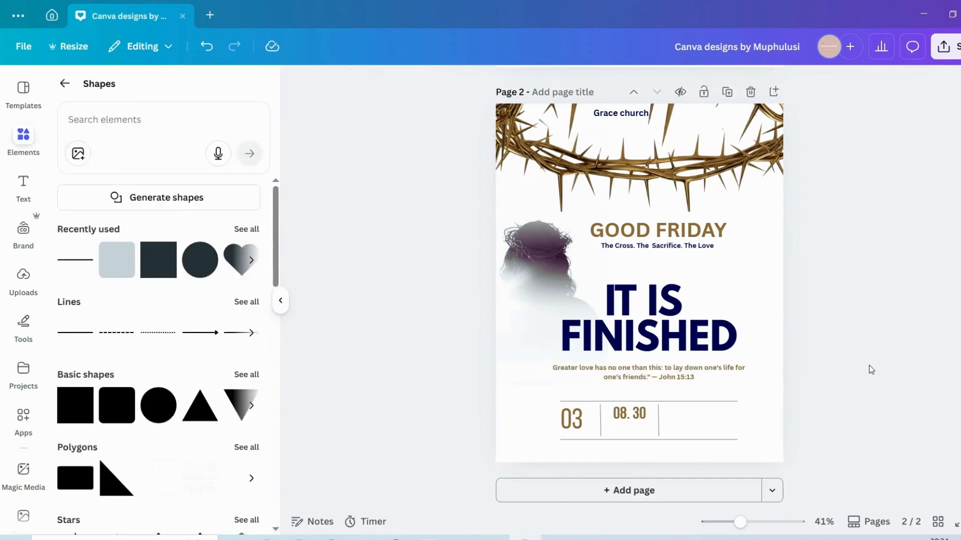
- Remove the space inside the time text so it reads "08.30"
{"action": "left_click", "coordinate": [631, 416]}
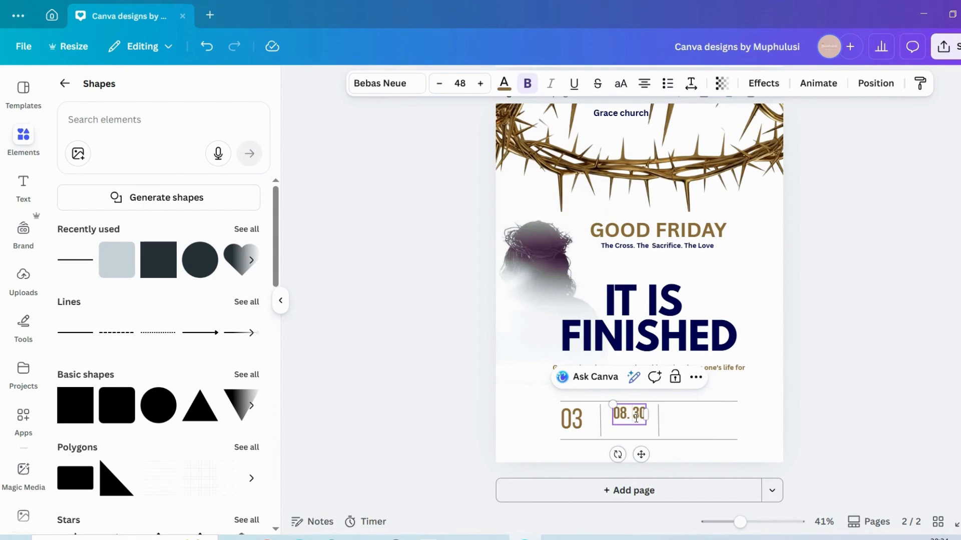
{"action": "left_click", "coordinate": [635, 419]}
{"action": "key", "text": "BackSpace"}
{"action": "left_click", "coordinate": [882, 385]}
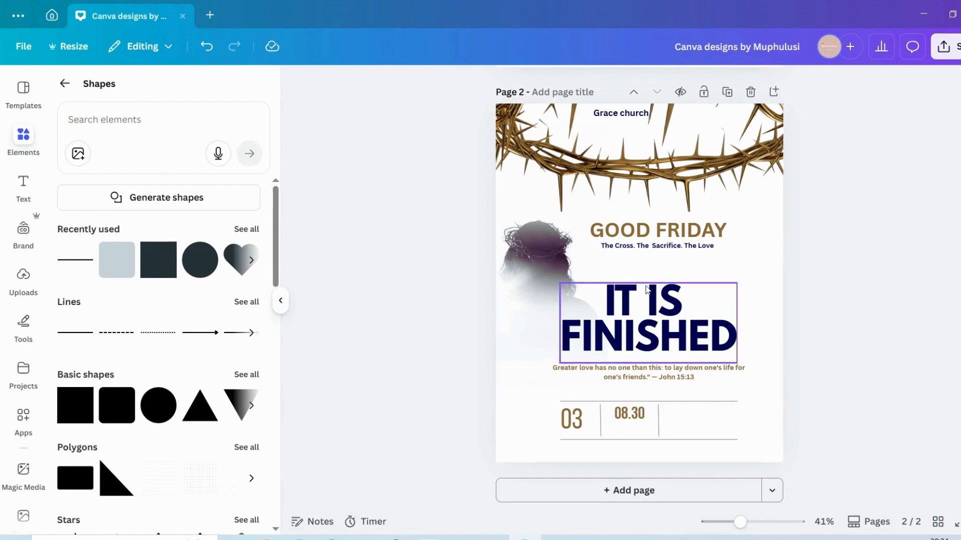
- Duplicate the tagline "The Cross. The Sacrifice. The Love" and place the copy beneath the "08.30" text
{"action": "left_click", "coordinate": [666, 249]}
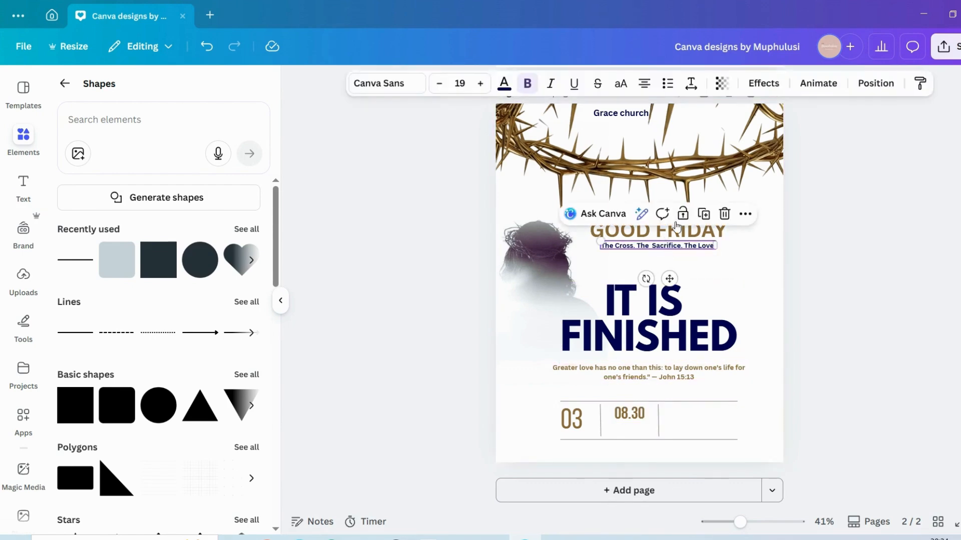
{"action": "left_click", "coordinate": [703, 214]}
{"action": "left_click_drag", "start_coordinate": [673, 252], "coordinate": [695, 414]}
- Duplicate the "08.30" text to the right of the second vertical divider and change the copy to "12.00"
{"action": "left_click", "coordinate": [644, 419]}
{"action": "double_click", "coordinate": [690, 414]}
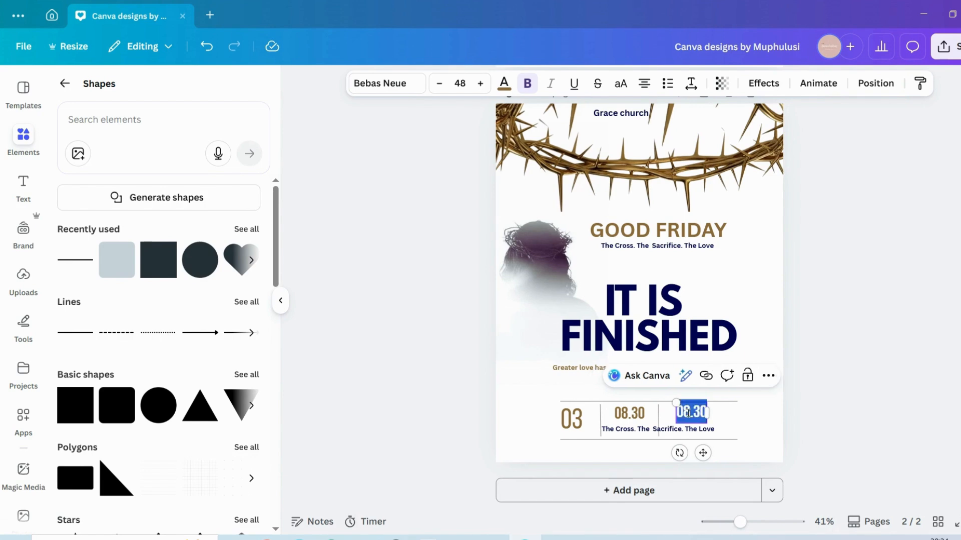
{"action": "left_click", "coordinate": [689, 413]}
{"action": "key", "text": "BackSpace"}
{"action": "key", "text": "BackSpace"}
{"action": "type", "text": "12"}
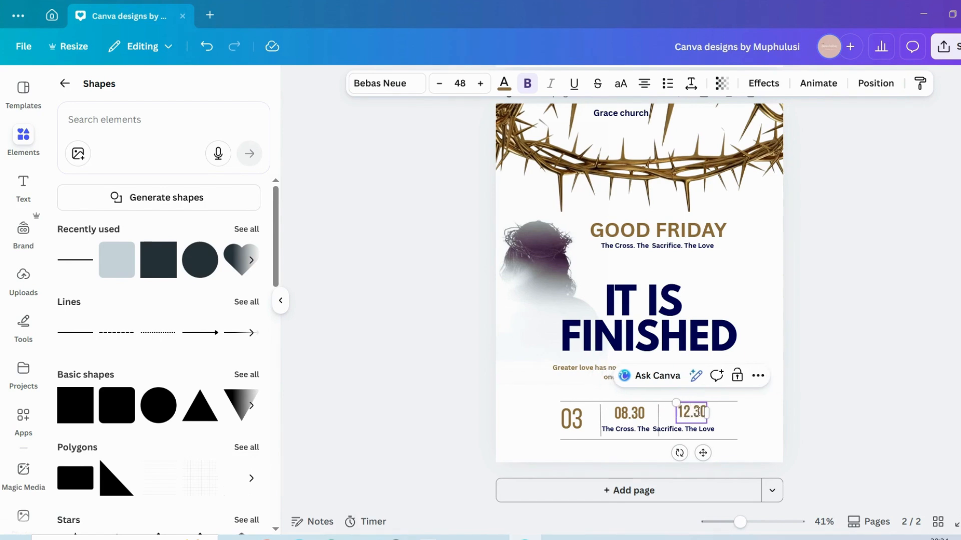
{"action": "left_click", "coordinate": [699, 411]}
{"action": "key", "text": "BackSpace"}
{"action": "type", "text": "0"}
- Replace the wording of the copied tagline in the event-details section with "FIST SERSOM"
{"action": "double_click", "coordinate": [625, 429]}
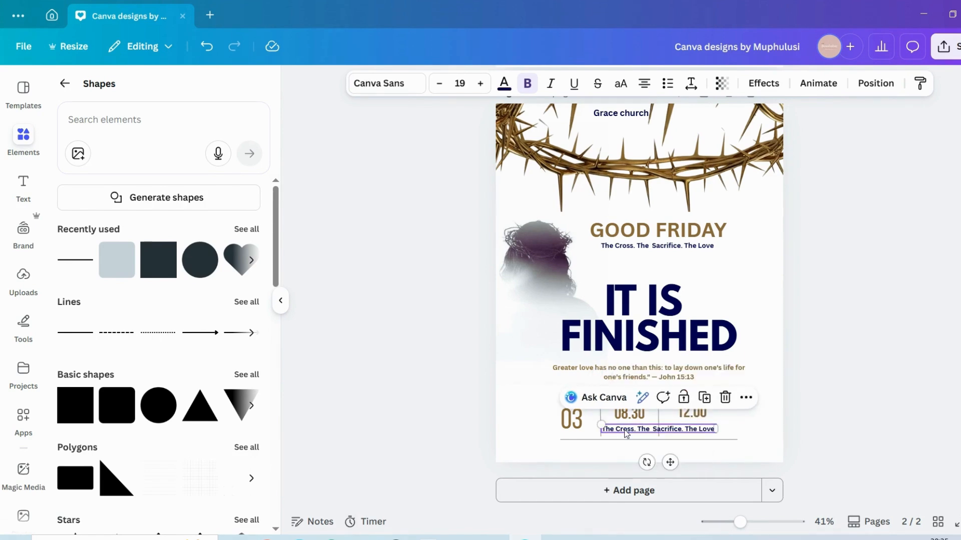
{"action": "key", "text": "BackSpace"}
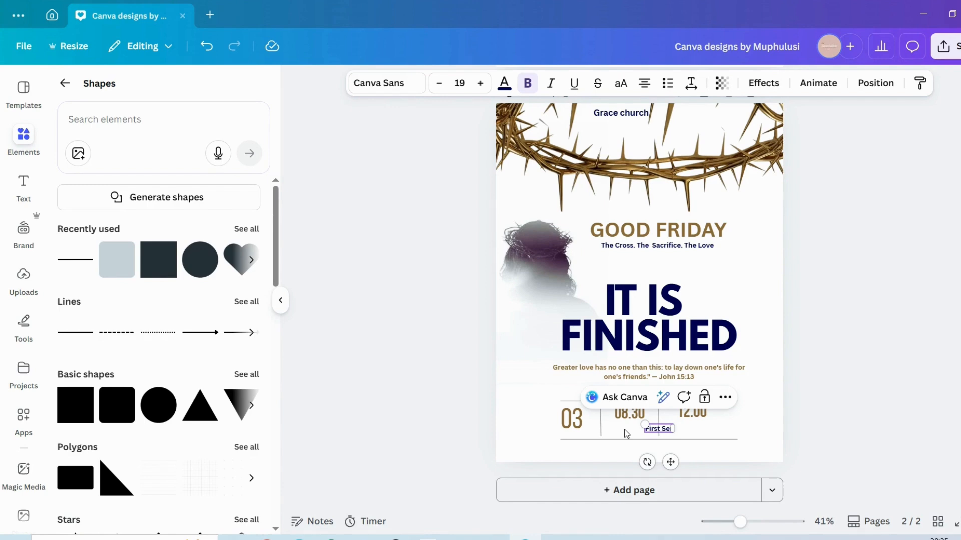
{"action": "key", "text": "BackSpace"}
{"action": "key", "text": "BackSpace"}
{"action": "key", "text": "BackSpace"}
{"action": "key", "text": "BackSpace"}
{"action": "key", "text": "BackSpace"}
{"action": "key", "text": "BackSpace"}
{"action": "type", "text": "1"}
{"action": "type", "text": "IST SE"}
{"action": "type", "text": "RSON"}
{"action": "left_click", "coordinate": [793, 429]}
- Position the "FIST SERSOM" label under "08.30" and place a duplicate of it under "12.00"
{"action": "left_click_drag", "start_coordinate": [658, 428], "coordinate": [708, 425]}
{"action": "left_click_drag", "start_coordinate": [630, 428], "coordinate": [633, 432]}
{"action": "left_click_drag", "start_coordinate": [695, 427], "coordinate": [694, 431]}
- Change the label under "12.00" to "SECOND SERSOM"
{"action": "left_click", "coordinate": [692, 431]}
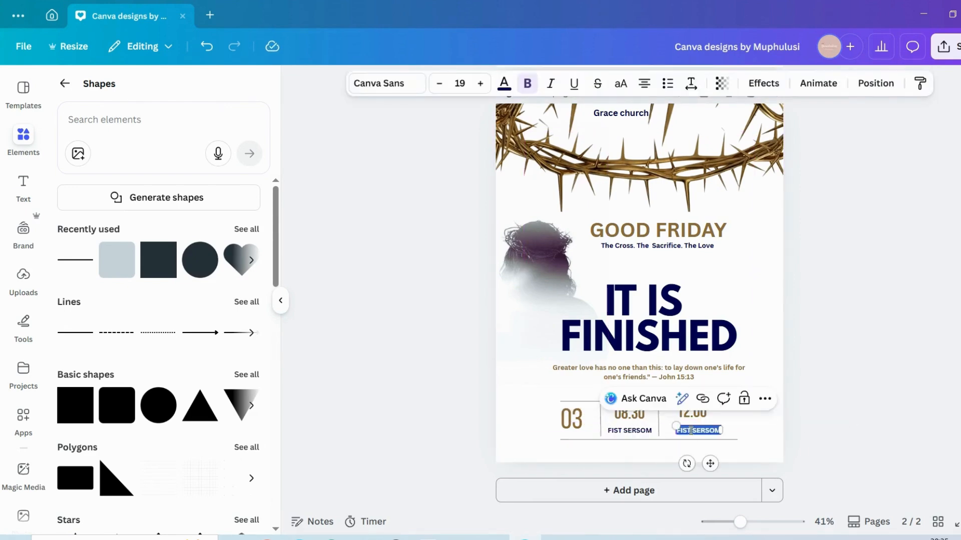
{"action": "left_click", "coordinate": [690, 430]}
{"action": "key", "text": "BackSpace"}
{"action": "key", "text": "BackSpace"}
{"action": "key", "text": "BackSpace"}
{"action": "key", "text": "BackSpace"}
{"action": "key", "text": "BackSpace"}
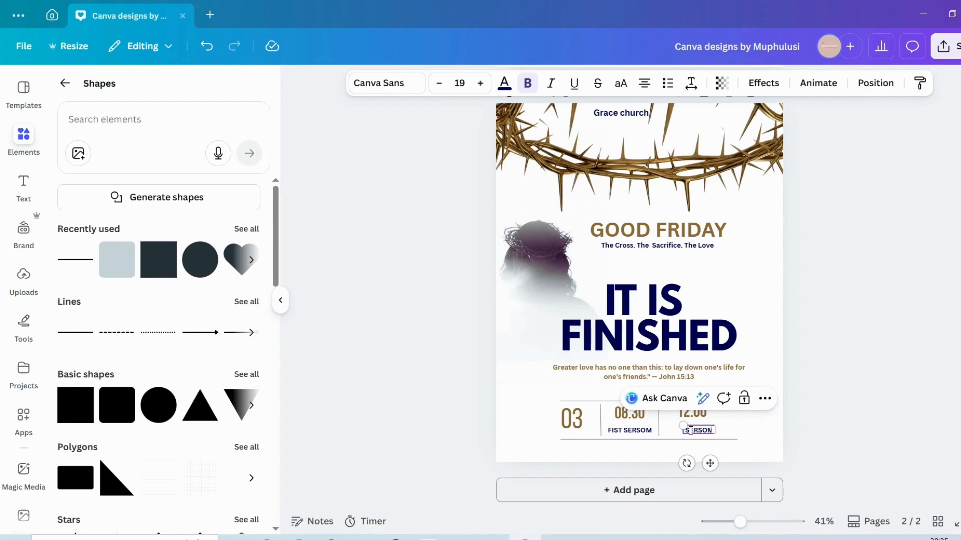
{"action": "type", "text": "SECOND"}
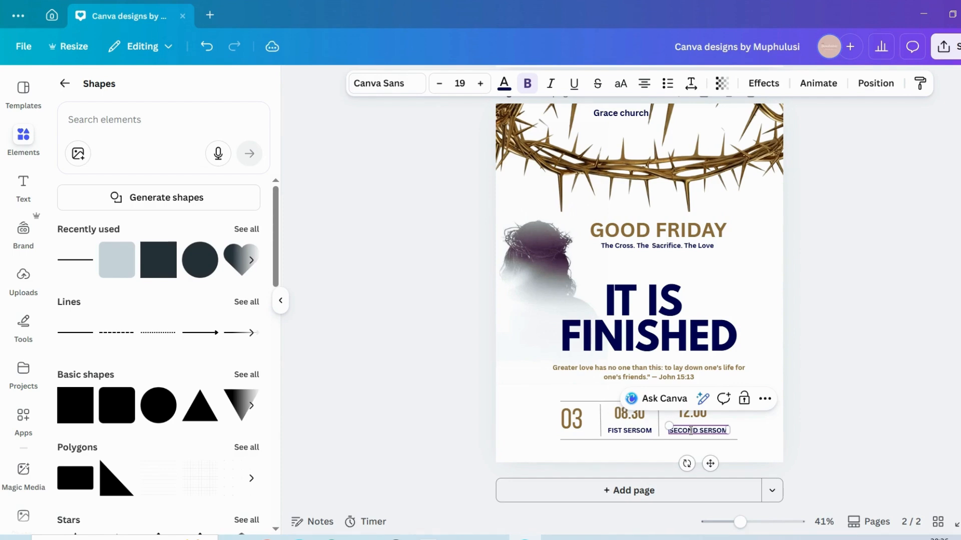
{"action": "left_click", "coordinate": [811, 443]}
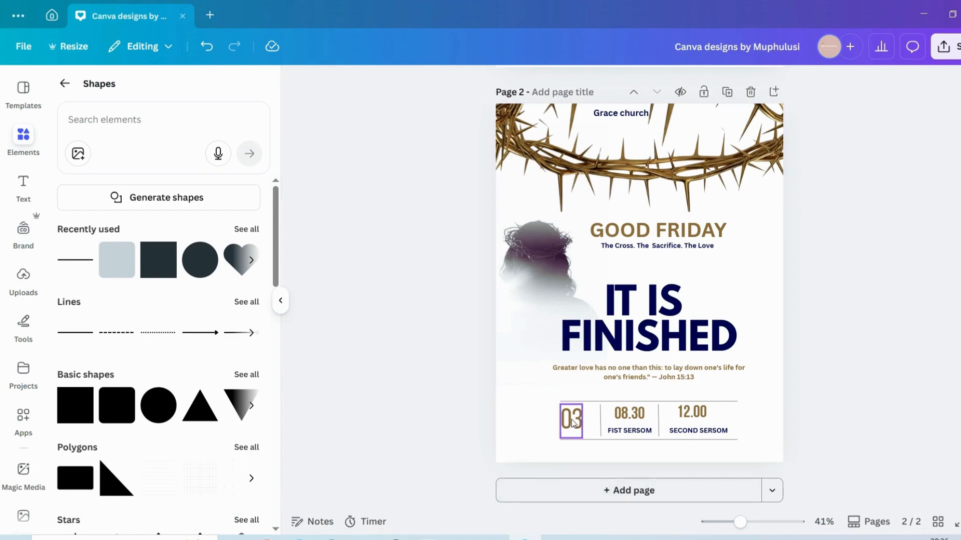
- Duplicate the "FIST SERSOM" label to the left of "03" and change the copy's wording to "APR"
{"action": "left_click", "coordinate": [630, 432]}
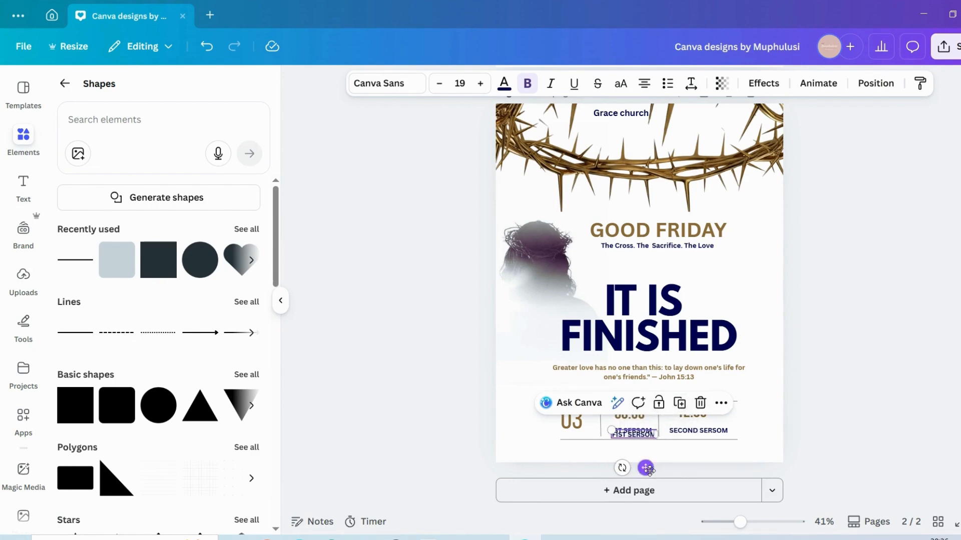
{"action": "left_click_drag", "start_coordinate": [641, 464], "coordinate": [539, 454]}
{"action": "double_click", "coordinate": [549, 420]}
{"action": "key", "text": "BackSpace"}
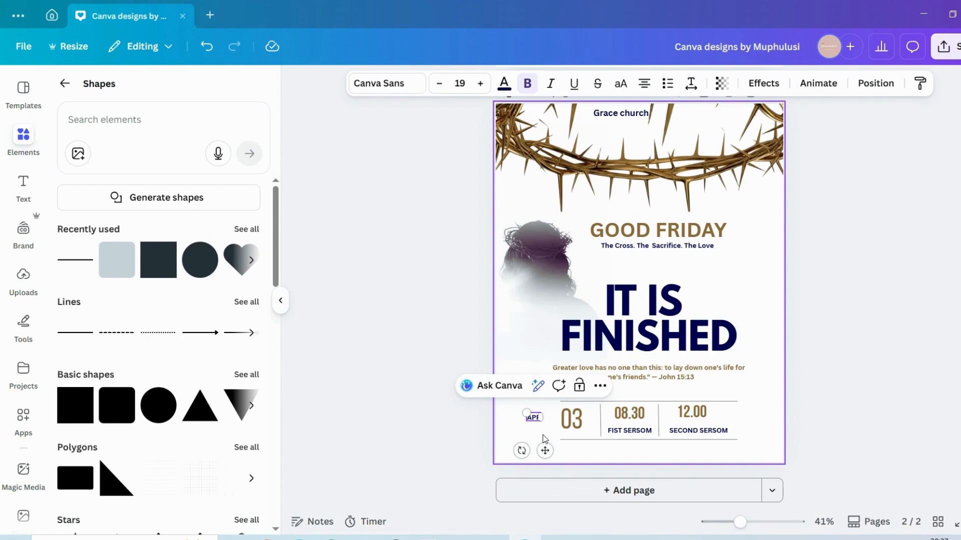
- Set the "APR" text's font size to 21 and rotate it upright beside the "03"
{"action": "left_click", "coordinate": [480, 84]}
{"action": "left_click", "coordinate": [480, 84]}
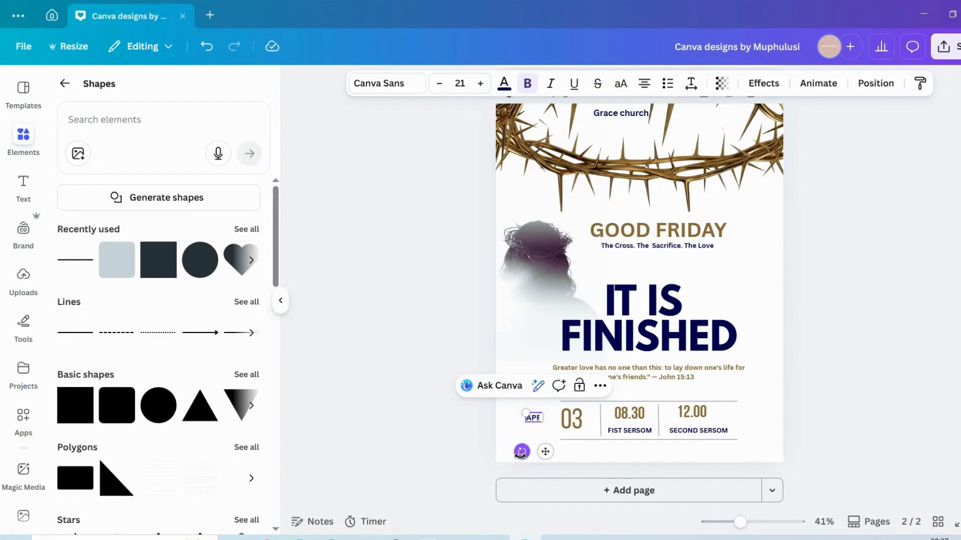
{"action": "left_click_drag", "start_coordinate": [522, 452], "coordinate": [524, 429]}
{"action": "left_click", "coordinate": [675, 231]}
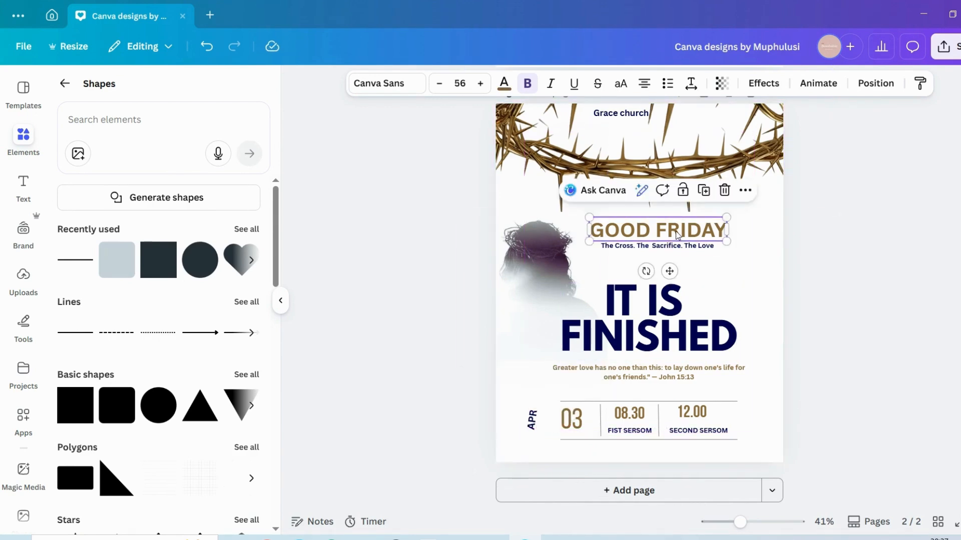
- Change the "APR" text's font to League Spartan
{"action": "left_click", "coordinate": [532, 420]}
{"action": "left_click", "coordinate": [631, 305]}
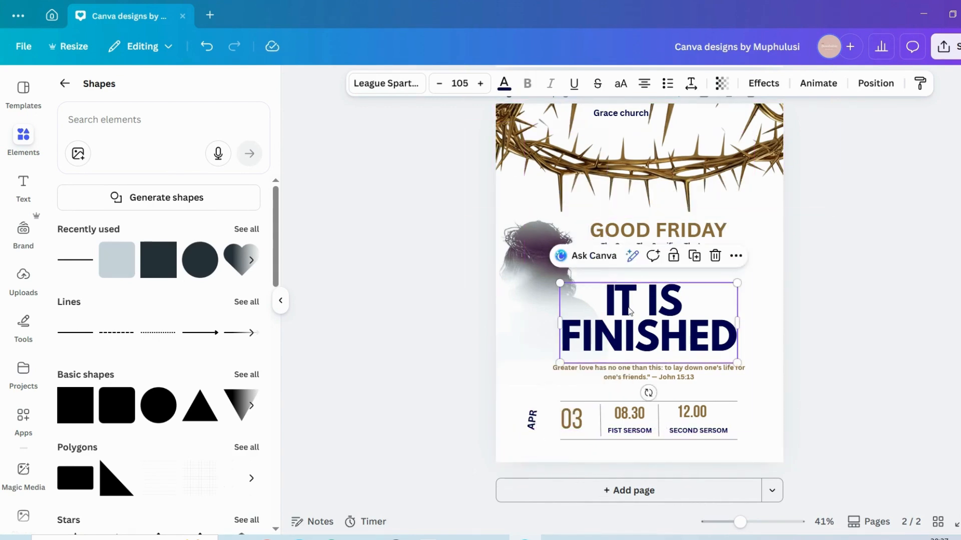
{"action": "left_click", "coordinate": [532, 420]}
{"action": "left_click", "coordinate": [385, 83]}
{"action": "left_click", "coordinate": [125, 373]}
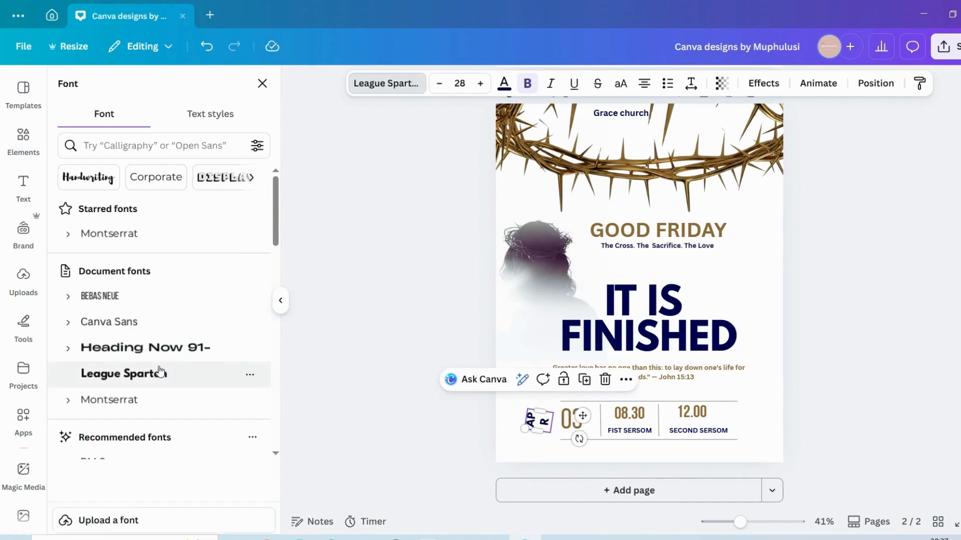
- Move the "APR" text between "03" and the first divider line and rotate it to stand vertical
{"action": "left_click_drag", "start_coordinate": [542, 406], "coordinate": [619, 435]}
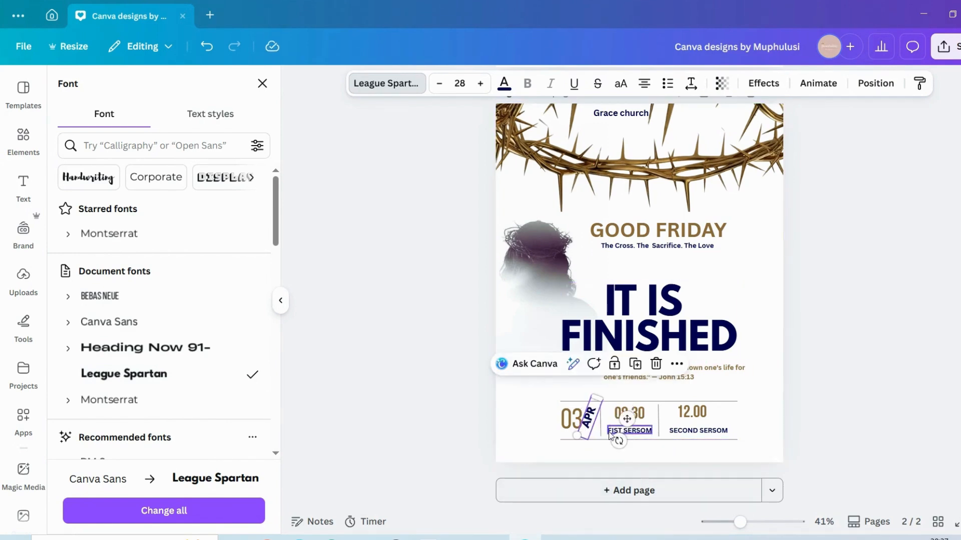
{"action": "left_click_drag", "start_coordinate": [745, 524], "coordinate": [750, 524]}
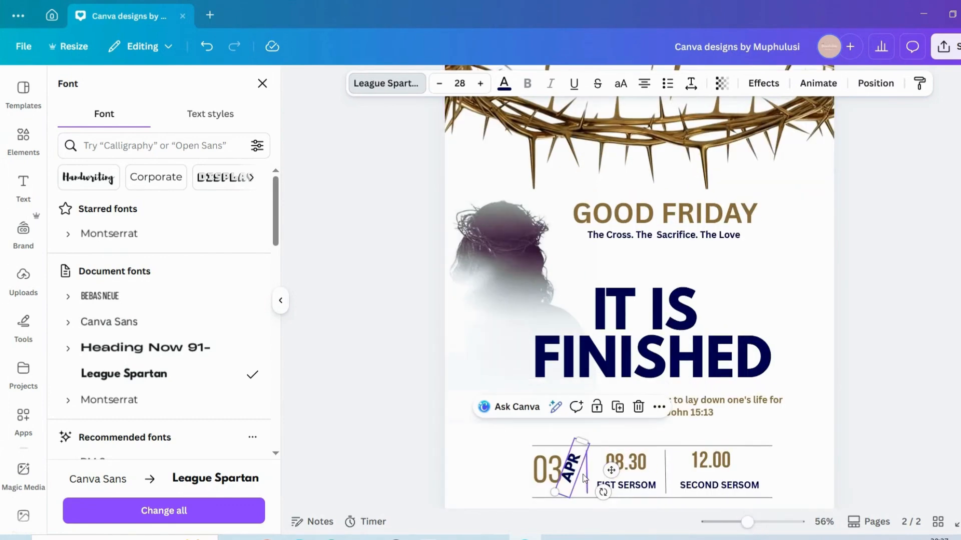
{"action": "left_click_drag", "start_coordinate": [608, 491], "coordinate": [578, 470]}
{"action": "left_click", "coordinate": [860, 399]}
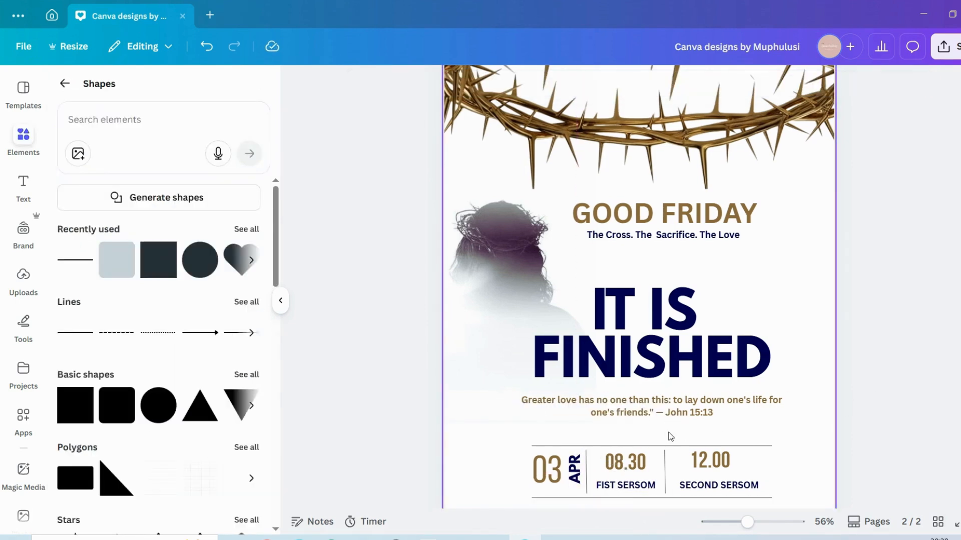
- Recolor the "APR" text in the document's gold-brown and nudge it closer to "03"
{"action": "left_click", "coordinate": [578, 475]}
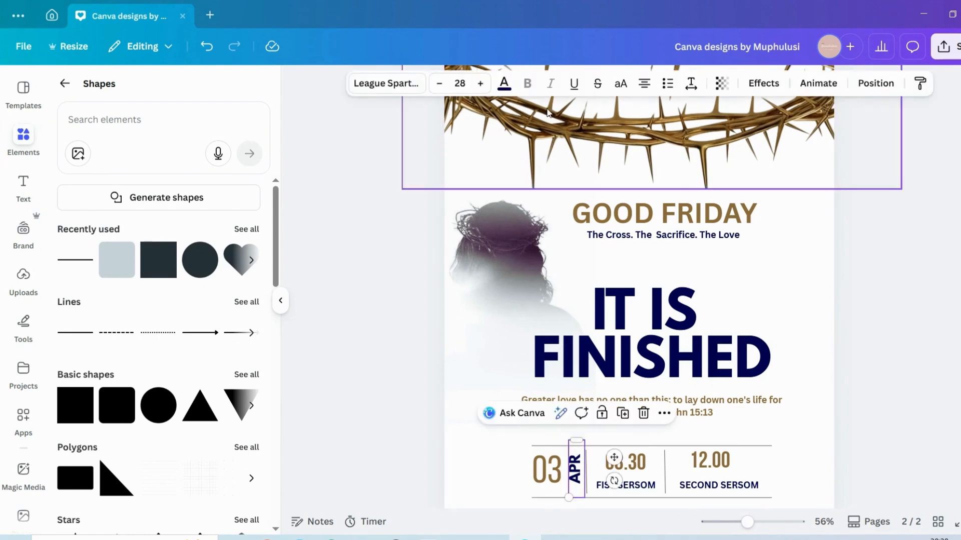
{"action": "left_click", "coordinate": [504, 83]}
{"action": "left_click", "coordinate": [188, 179]}
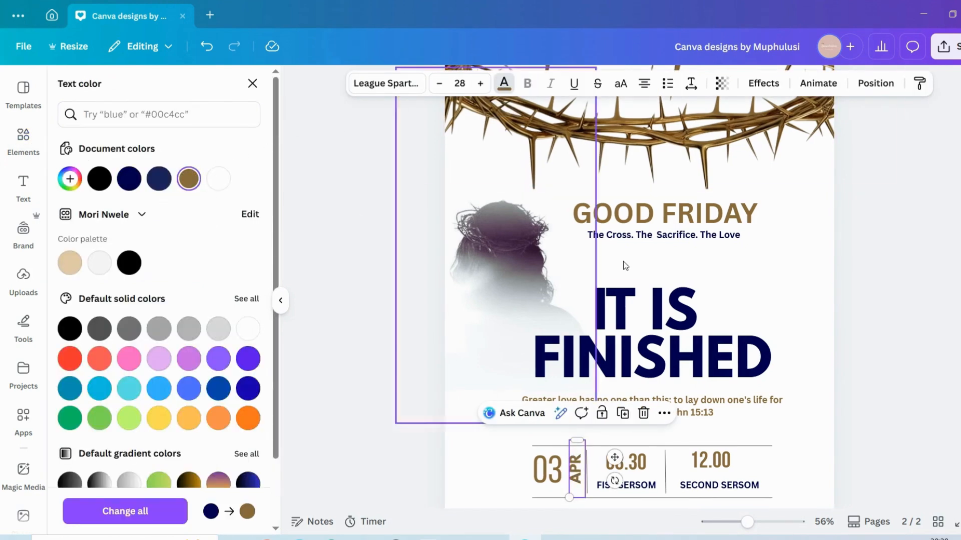
{"action": "left_click", "coordinate": [937, 352]}
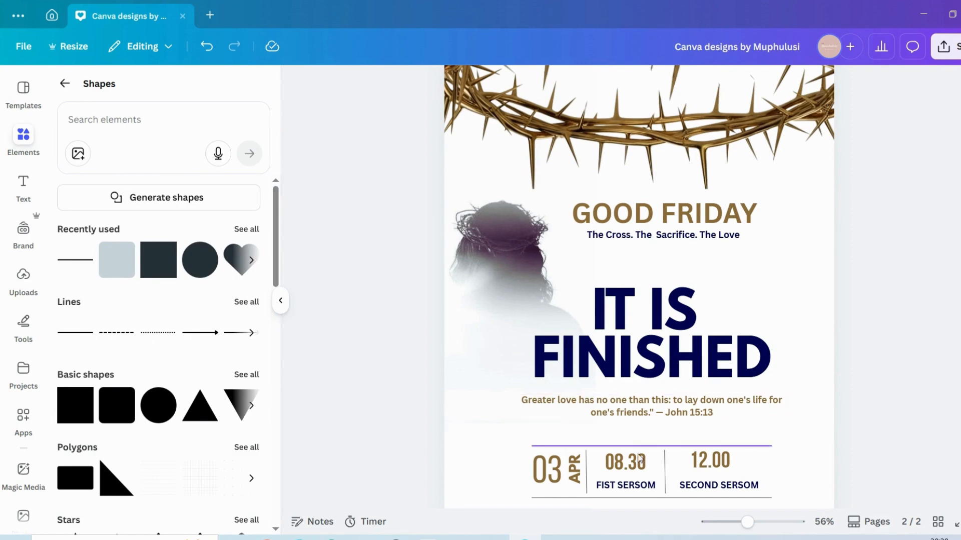
{"action": "left_click", "coordinate": [576, 473]}
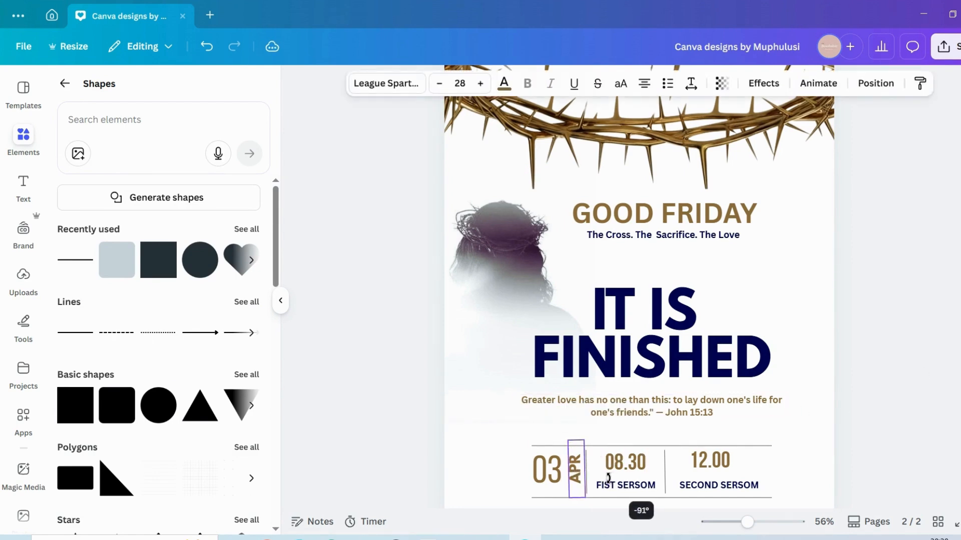
{"action": "left_click_drag", "start_coordinate": [572, 476], "coordinate": [569, 476]}
{"action": "left_click", "coordinate": [857, 335]}
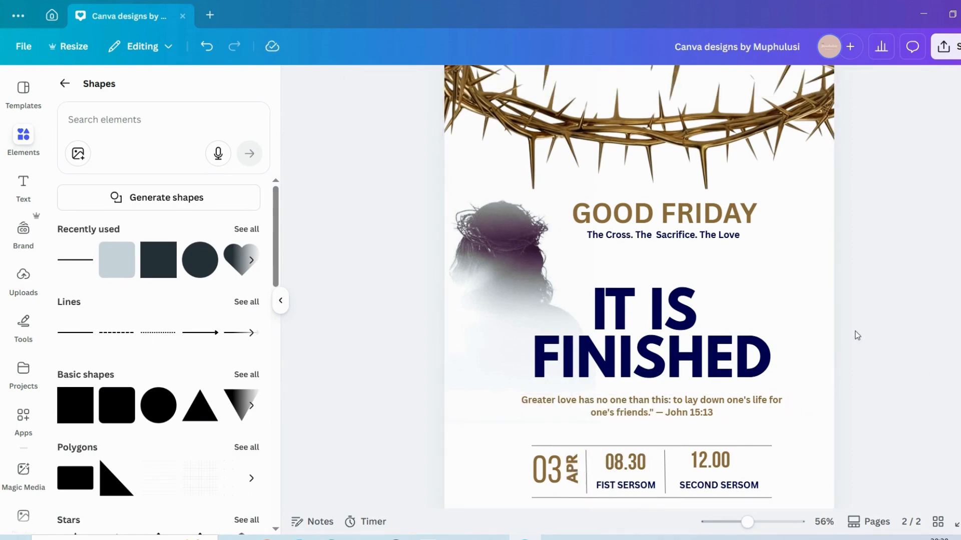
- Switch the "APR" text's font to the document's Heading Now 91- font
{"action": "left_click", "coordinate": [573, 470]}
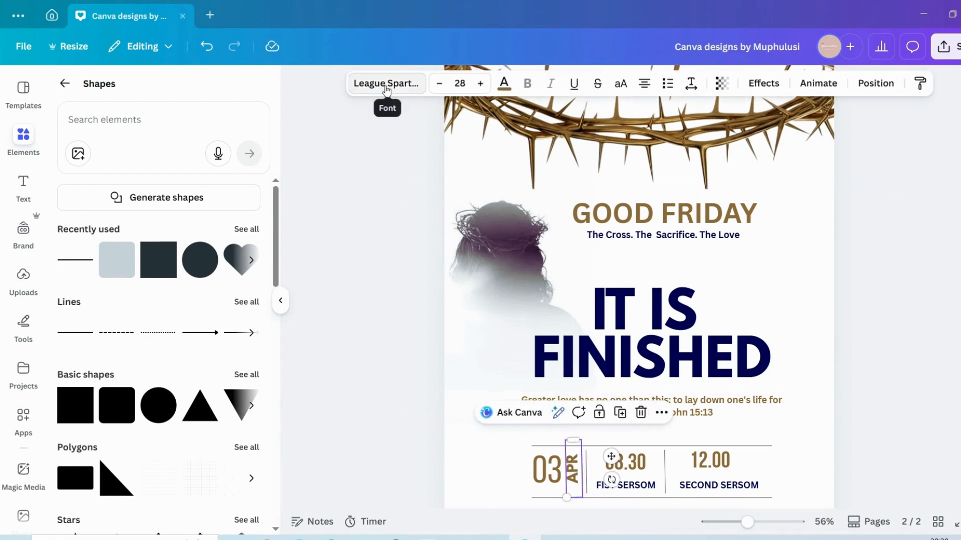
{"action": "left_click", "coordinate": [386, 83]}
{"action": "left_click", "coordinate": [190, 350]}
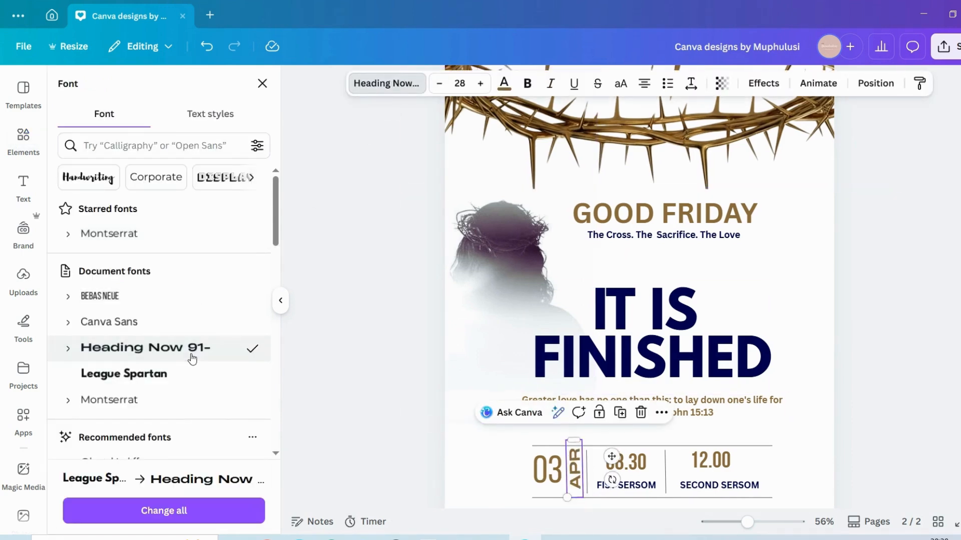
{"action": "left_click", "coordinate": [891, 382]}
- Make the "APR" text bold at font size 23 and position it close beside "03"
{"action": "left_click", "coordinate": [575, 469]}
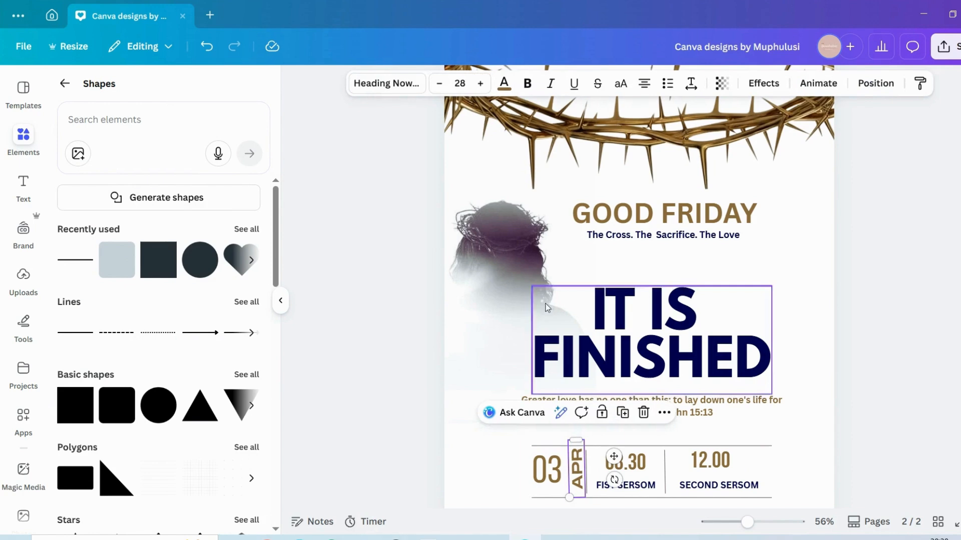
{"action": "left_click", "coordinate": [437, 85]}
{"action": "left_click", "coordinate": [436, 85]}
{"action": "left_click", "coordinate": [436, 85]}
{"action": "left_click", "coordinate": [436, 85]}
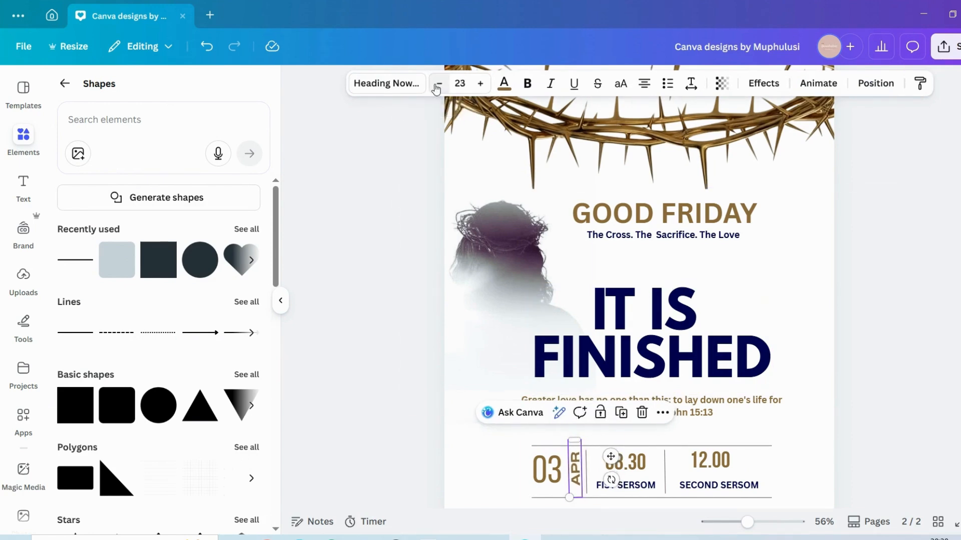
{"action": "left_click", "coordinate": [436, 85]}
{"action": "left_click", "coordinate": [436, 85]}
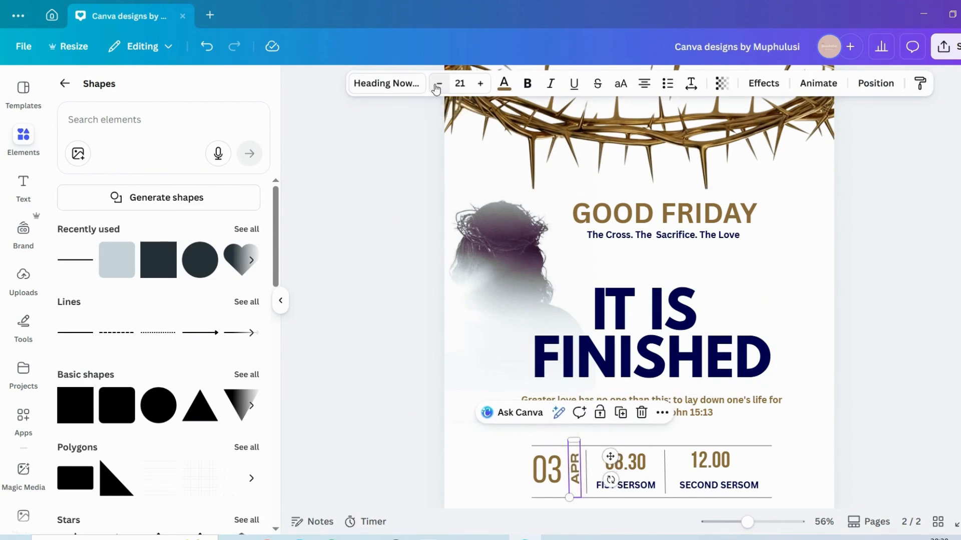
{"action": "left_click", "coordinate": [527, 84]}
{"action": "left_click", "coordinate": [439, 84]}
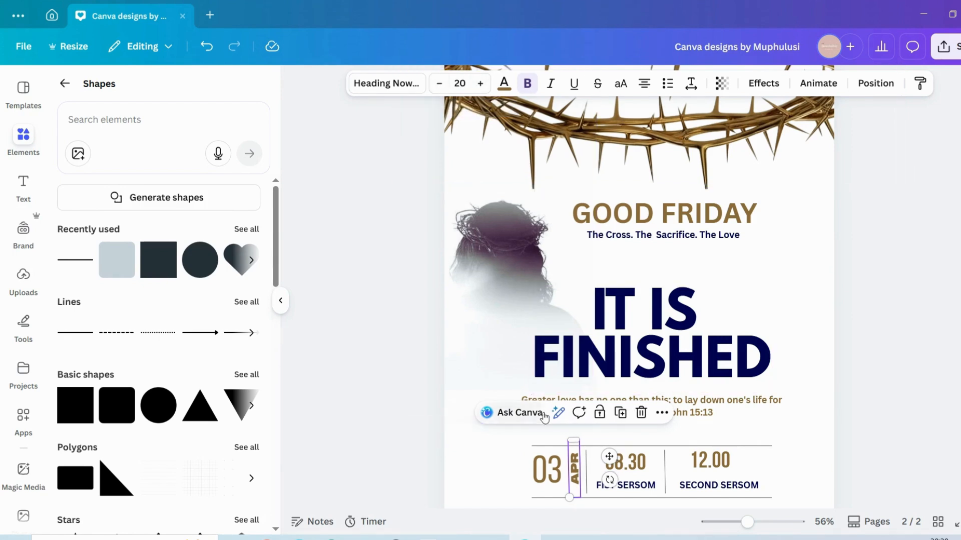
{"action": "key", "text": "ctrl+shift+period"}
{"action": "key", "text": "ctrl+shift+period"}
{"action": "key", "text": "ctrl+shift+period"}
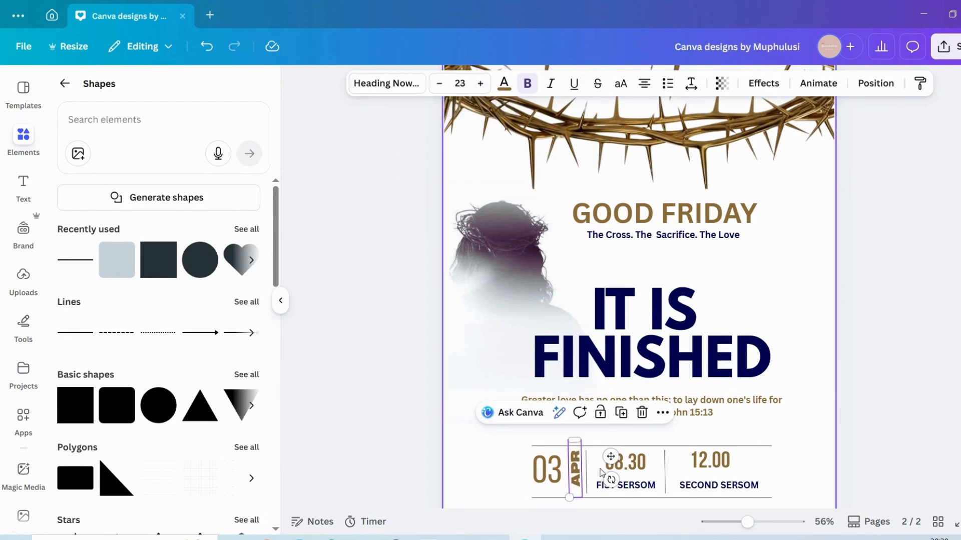
{"action": "left_click_drag", "start_coordinate": [611, 480], "coordinate": [651, 479]}
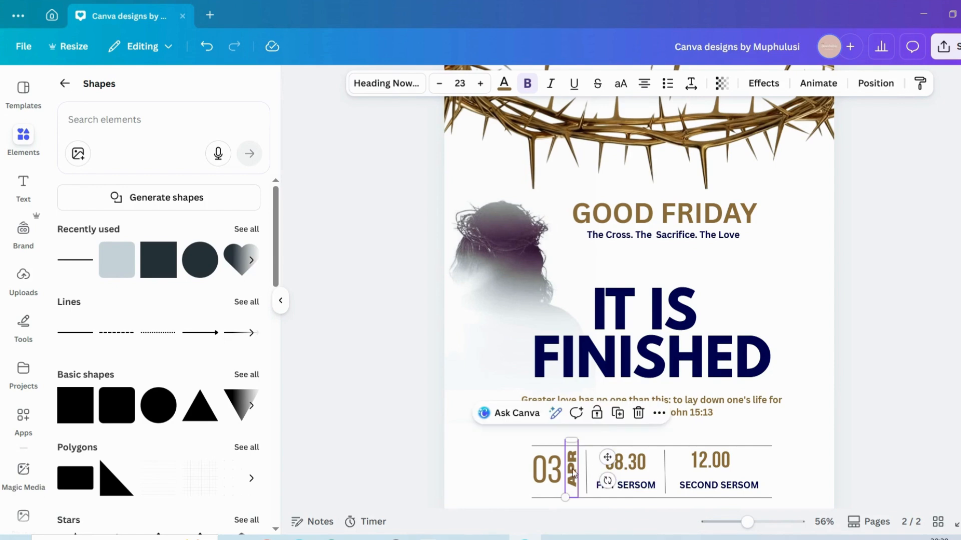
{"action": "left_click", "coordinate": [908, 412]}
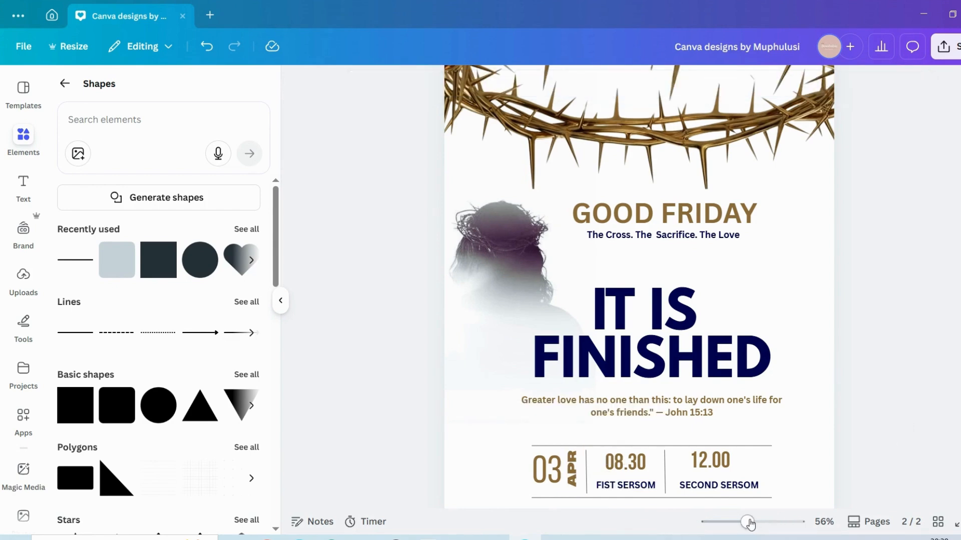
- Change the "IT IS FINISHED" heading's font to Bebas Neue and make it bold
{"action": "left_click_drag", "start_coordinate": [748, 522], "coordinate": [747, 523]}
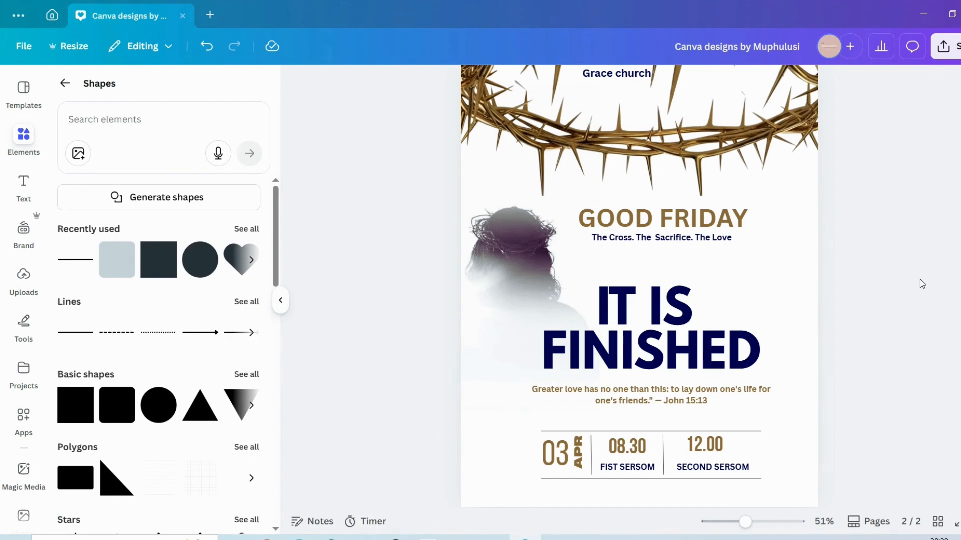
{"action": "left_click", "coordinate": [707, 314]}
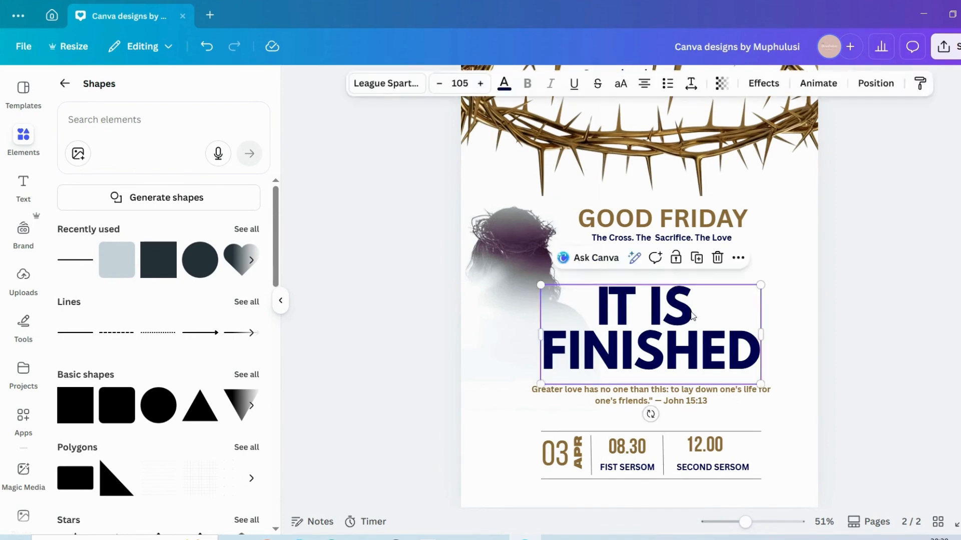
{"action": "left_click", "coordinate": [379, 85]}
{"action": "left_click", "coordinate": [99, 296]}
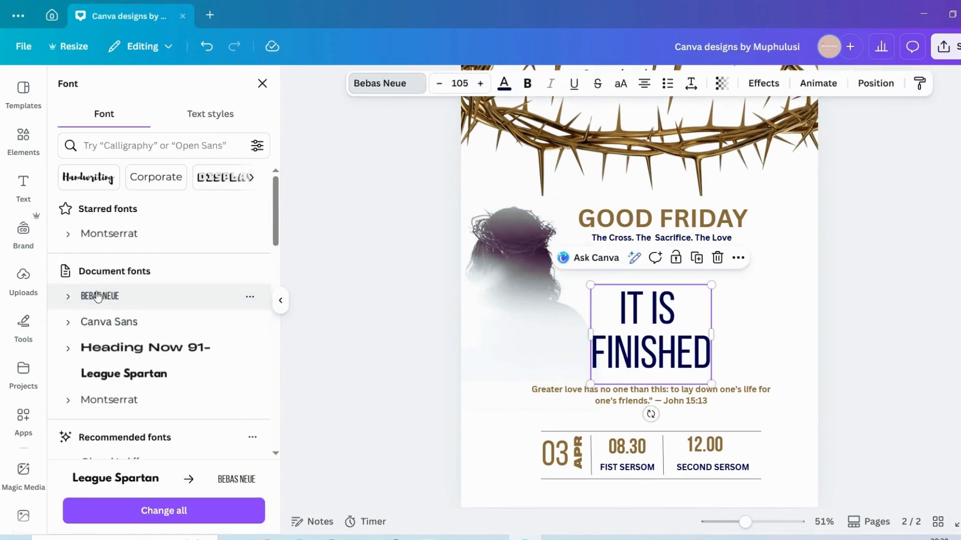
{"action": "left_click", "coordinate": [528, 83]}
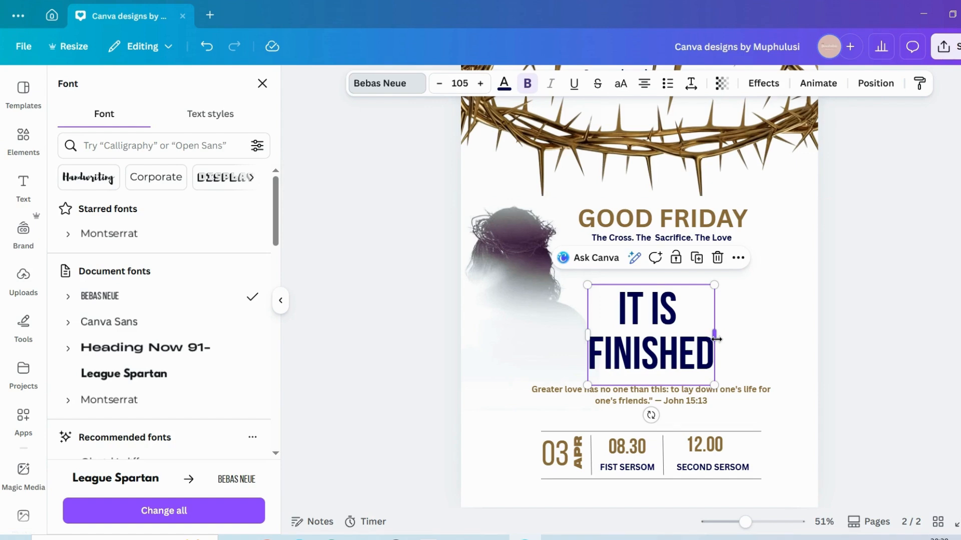
- Enlarge the "IT IS FINISHED" heading to font size 141 and reposition it above the Bible verse
{"action": "mouse_move", "coordinate": [717, 339]}
{"action": "left_mouse_down"}
{"action": "mouse_move", "coordinate": [741, 341]}
{"action": "mouse_move", "coordinate": [716, 338]}
{"action": "left_mouse_up"}
{"action": "left_click_drag", "start_coordinate": [714, 285], "coordinate": [760, 258]}
{"action": "left_click_drag", "start_coordinate": [687, 309], "coordinate": [667, 314]}
- Tighten the letter and line spacing of the "IT IS FINISHED" heading and shift it slightly up and right
{"action": "left_click", "coordinate": [691, 83]}
{"action": "left_click_drag", "start_coordinate": [640, 142], "coordinate": [641, 137]}
{"action": "left_click_drag", "start_coordinate": [670, 182], "coordinate": [640, 179]}
{"action": "left_click", "coordinate": [847, 249]}
{"action": "left_click", "coordinate": [901, 318]}
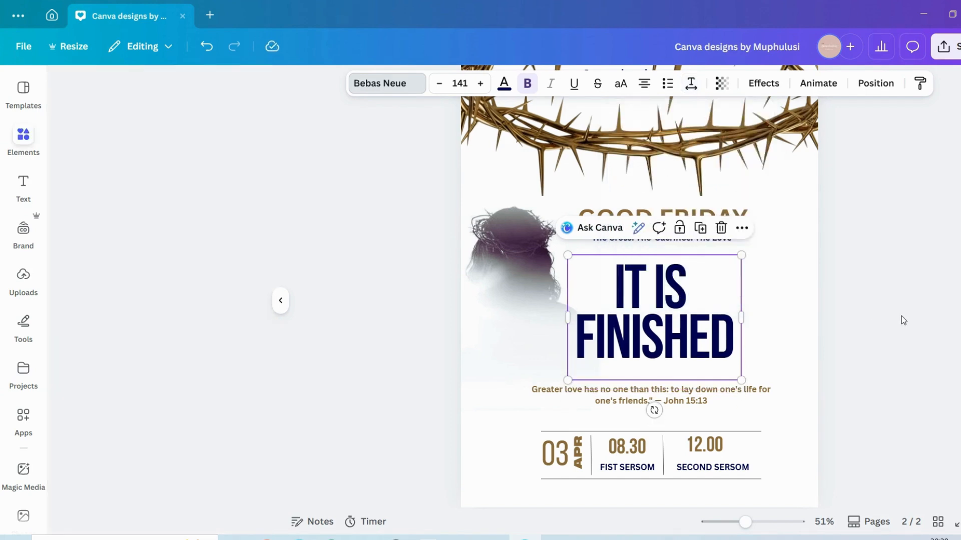
{"action": "left_click", "coordinate": [903, 320]}
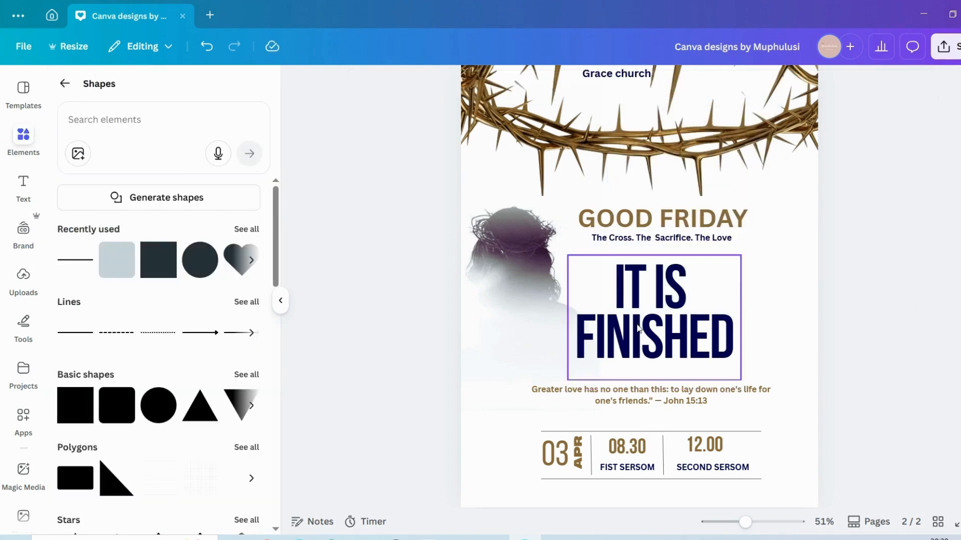
{"action": "left_click_drag", "start_coordinate": [639, 326], "coordinate": [643, 322]}
{"action": "left_click", "coordinate": [870, 317]}
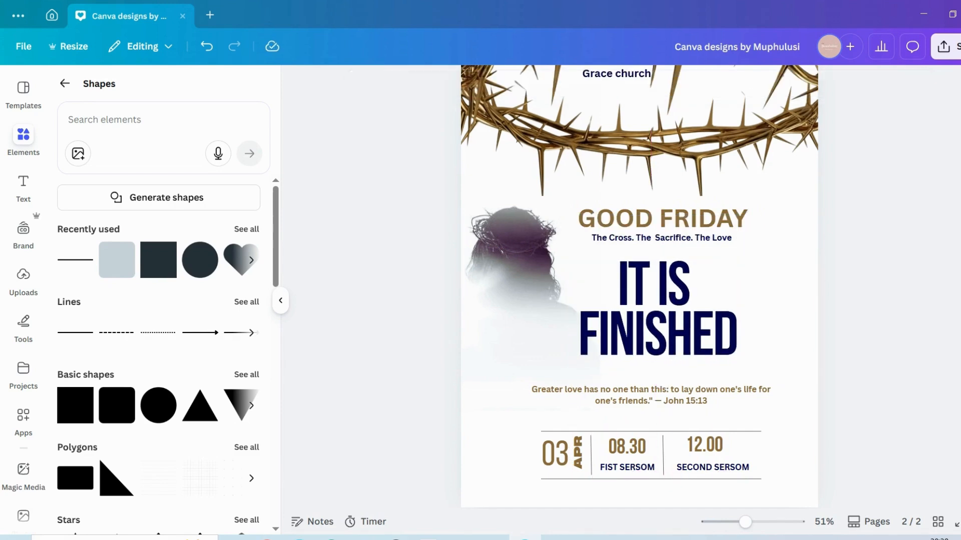
- Nudge the "The Cross. The Sacrifice. The Love" tagline slightly left beneath "GOOD FRIDAY"
{"action": "left_click_drag", "start_coordinate": [744, 525], "coordinate": [744, 524]}
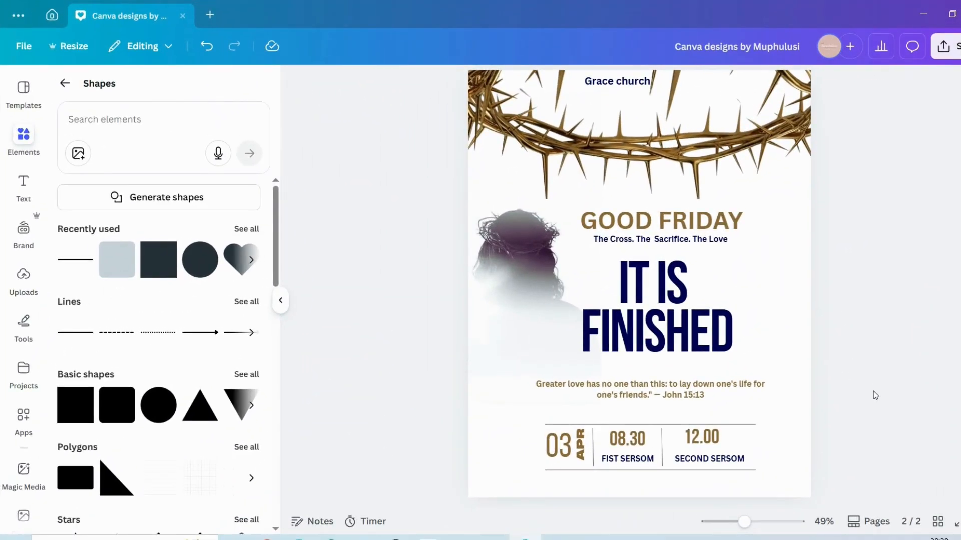
{"action": "left_click", "coordinate": [681, 240]}
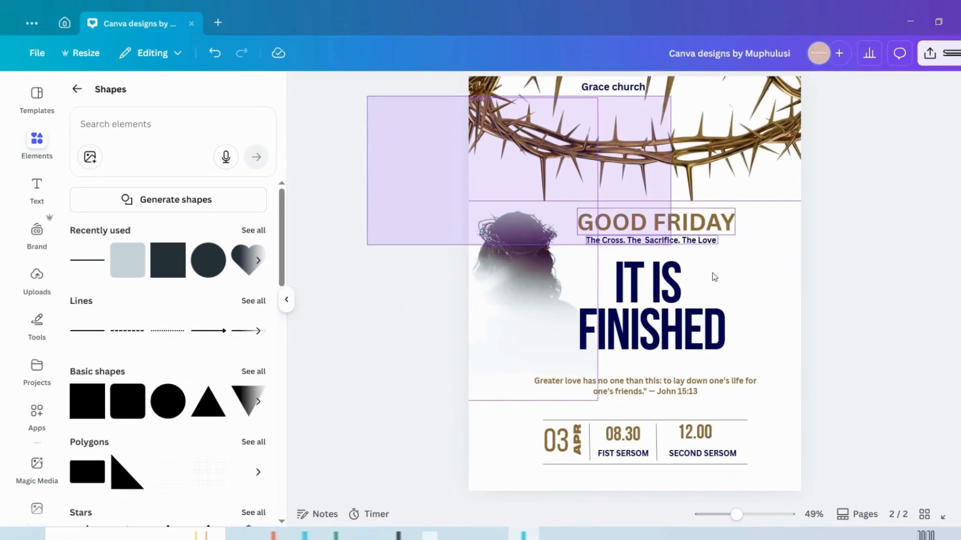
{"action": "left_click_drag", "start_coordinate": [713, 274], "coordinate": [924, 514]}
{"action": "left_click", "coordinate": [385, 139]}
{"action": "left_click_drag", "start_coordinate": [368, 95], "coordinate": [942, 465]}
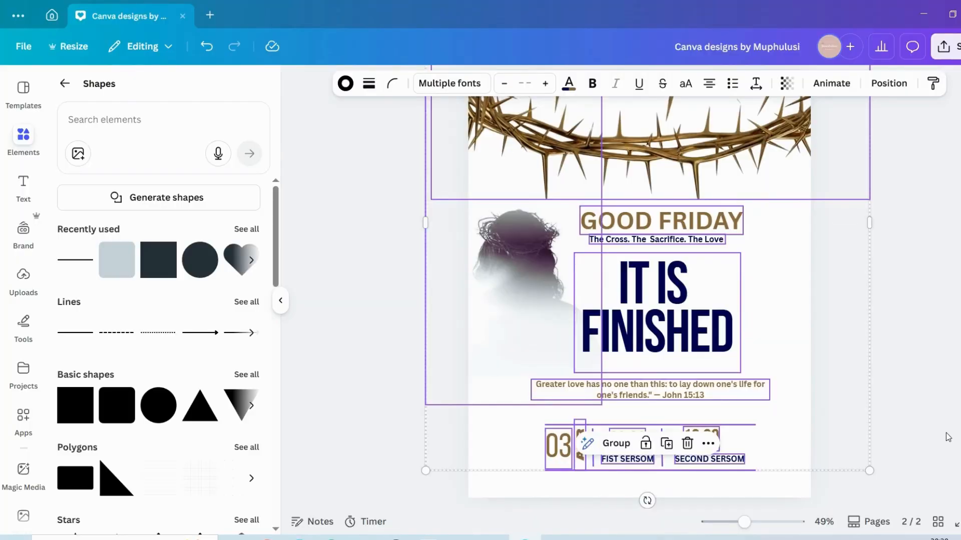
{"action": "left_click", "coordinate": [941, 415]}
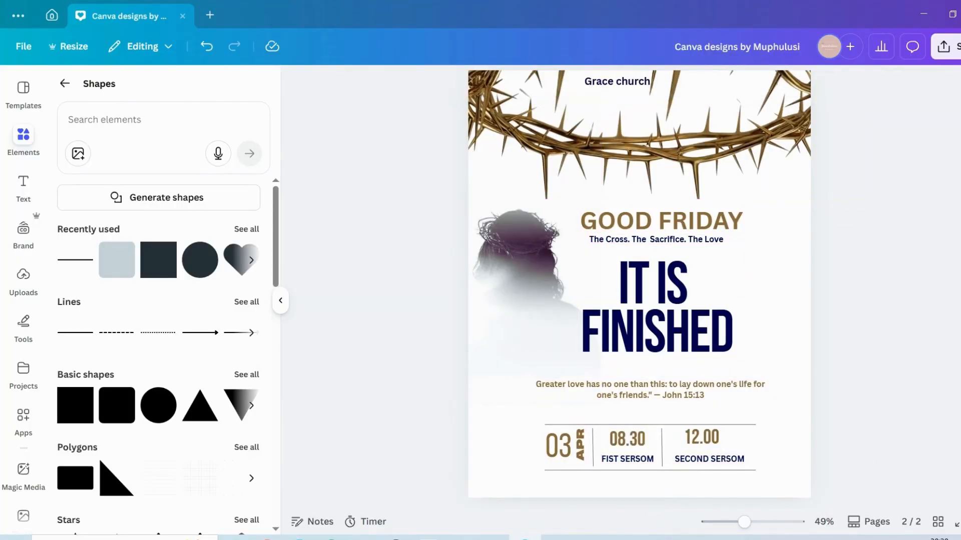